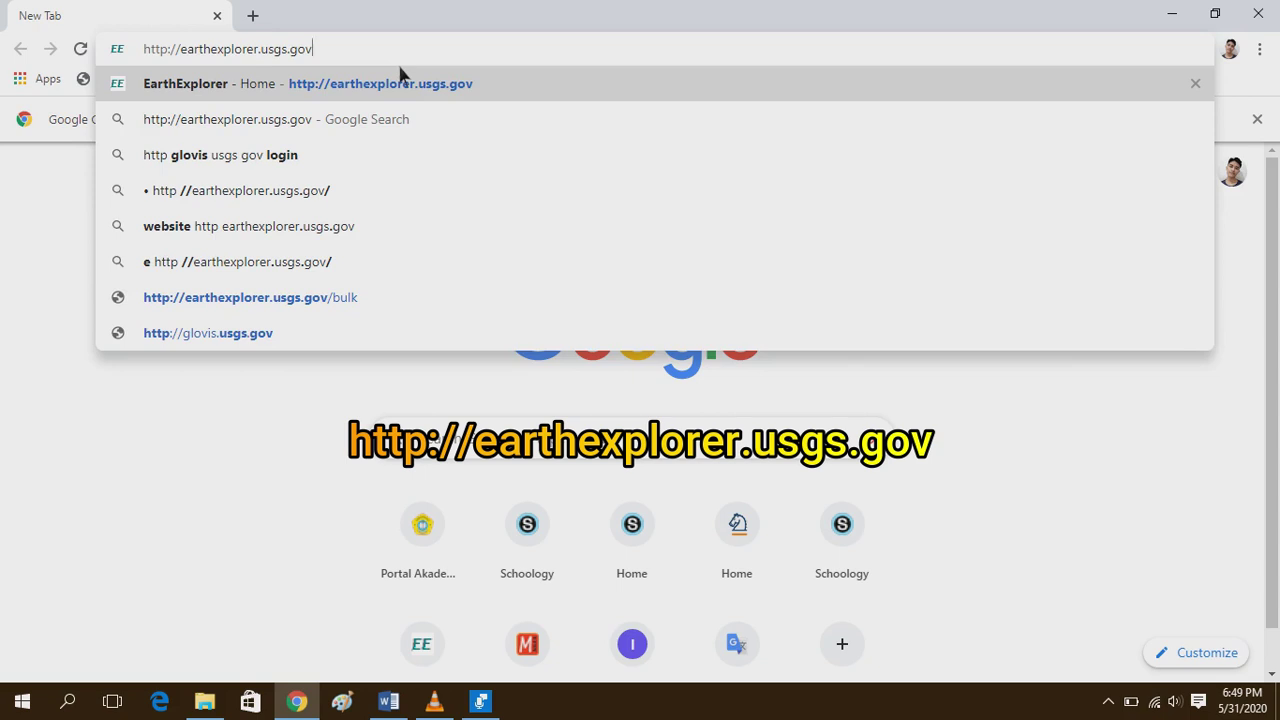
key("Return")
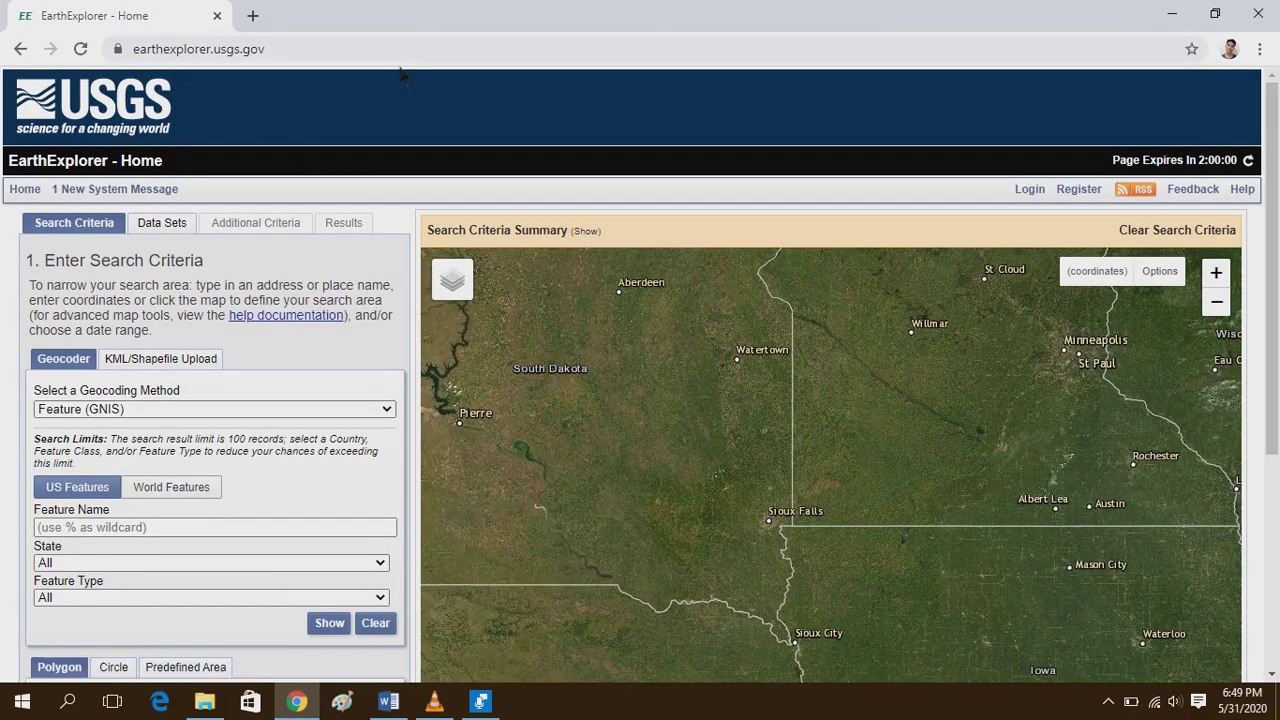
scroll(200, 240, "down", 2)
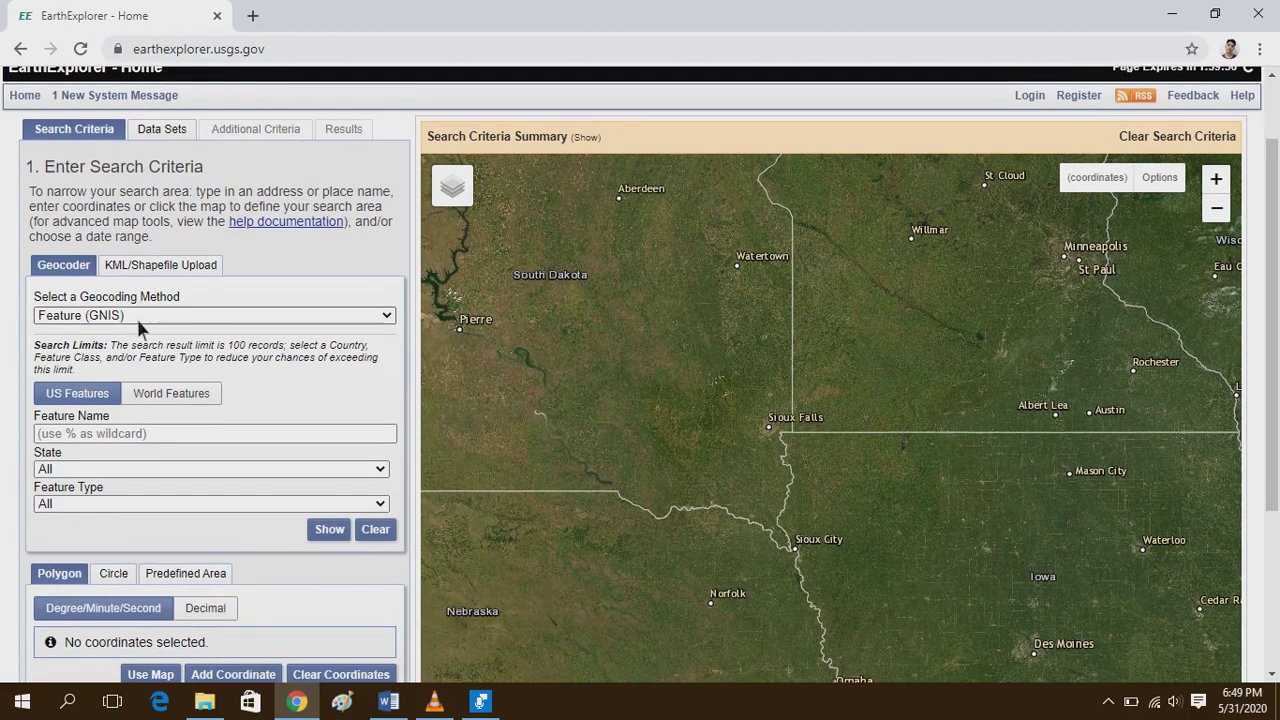
left_click(139, 316)
left_click(72, 364)
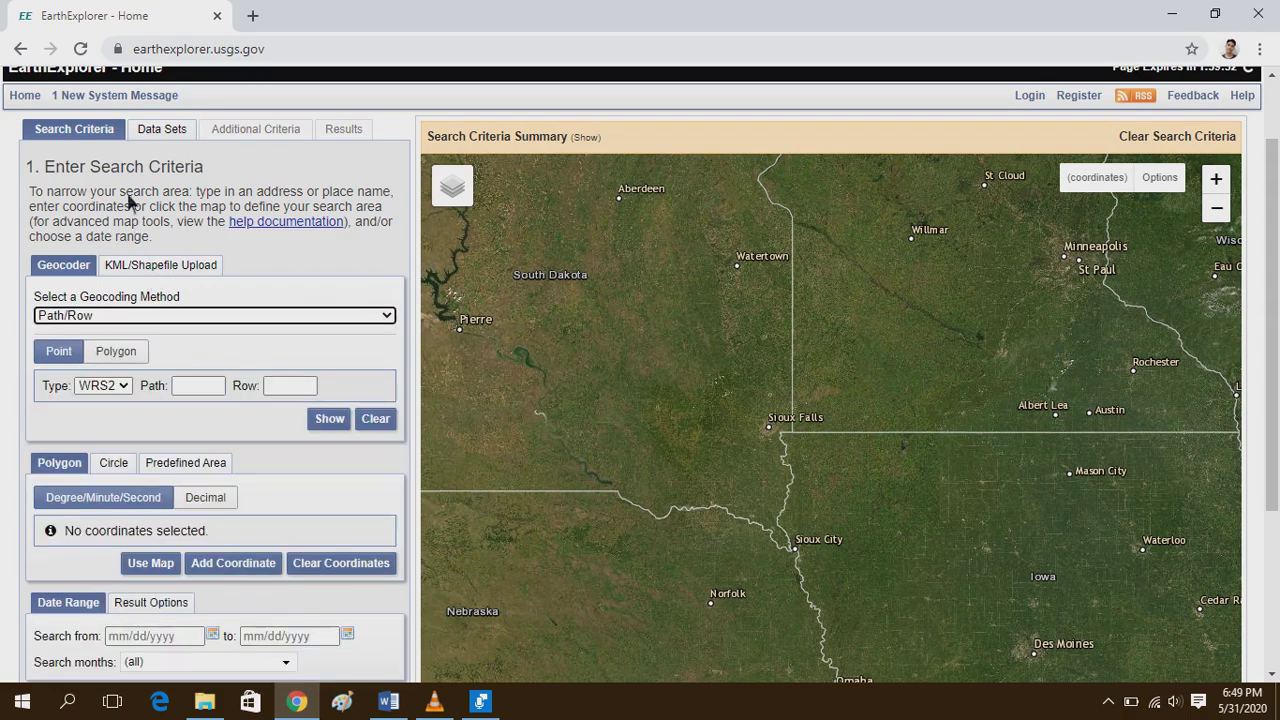
Select the Landsat 8 OLI/TIRS C1 Level-1 data set under Landsat Collection 1 Level-1 and return to the search criteria.
left_click(175, 137)
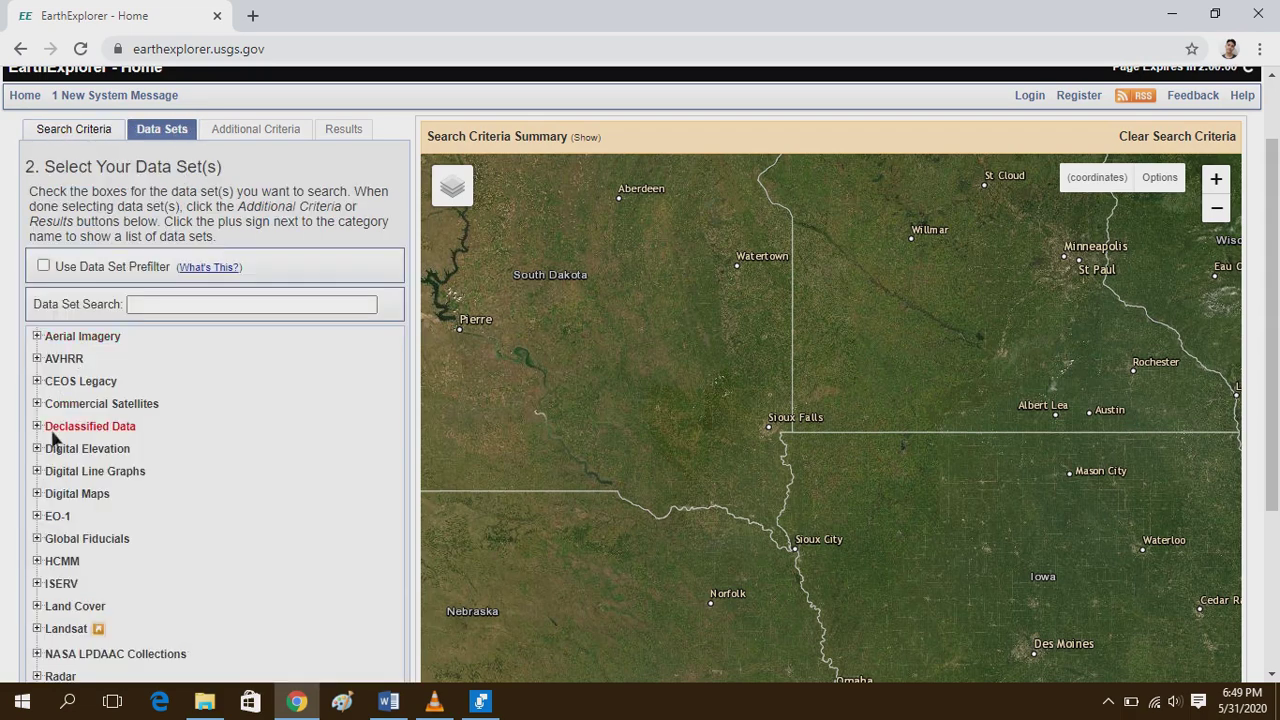
scroll(78, 555, "down", 1)
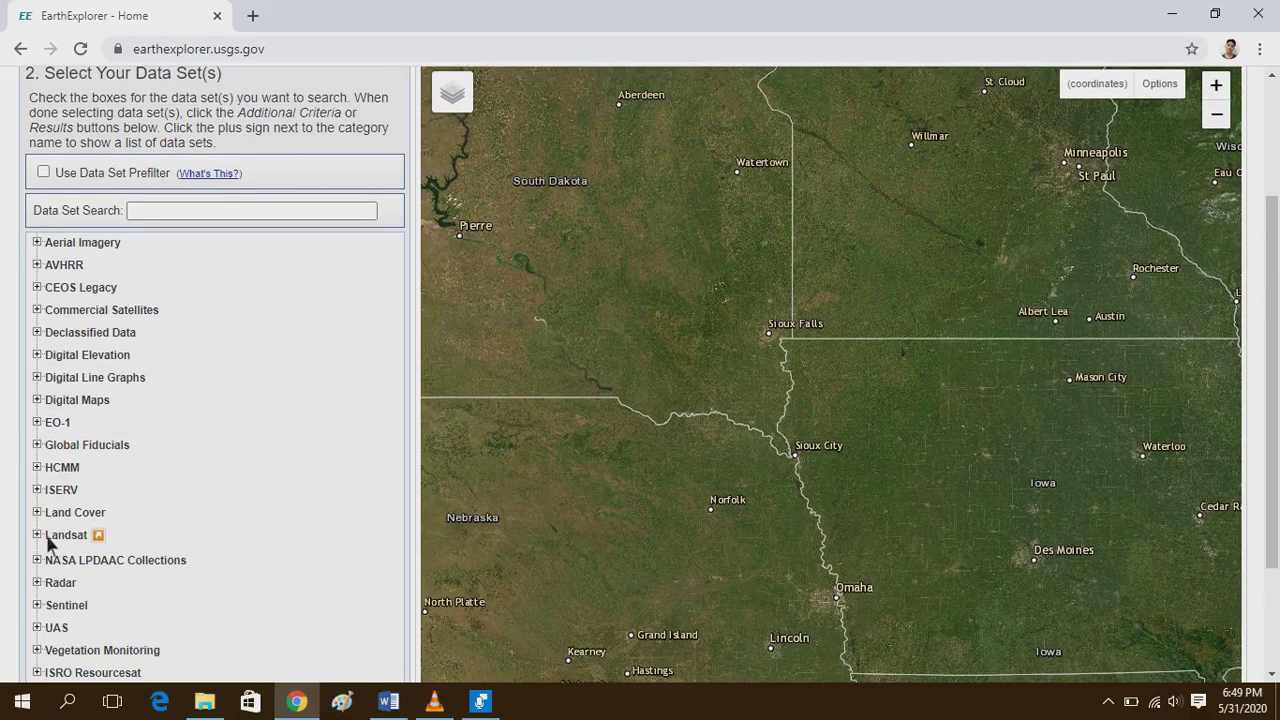
left_click(37, 535)
scroll(97, 548, "down", 1)
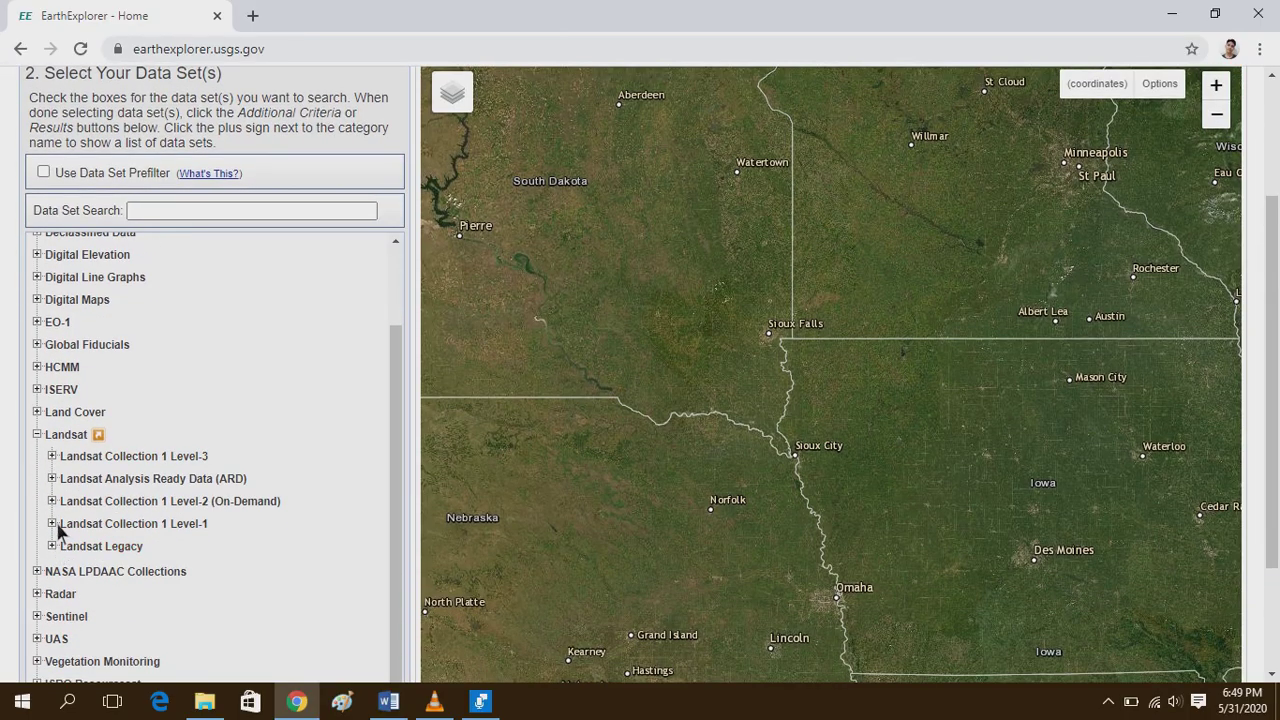
left_click(52, 523)
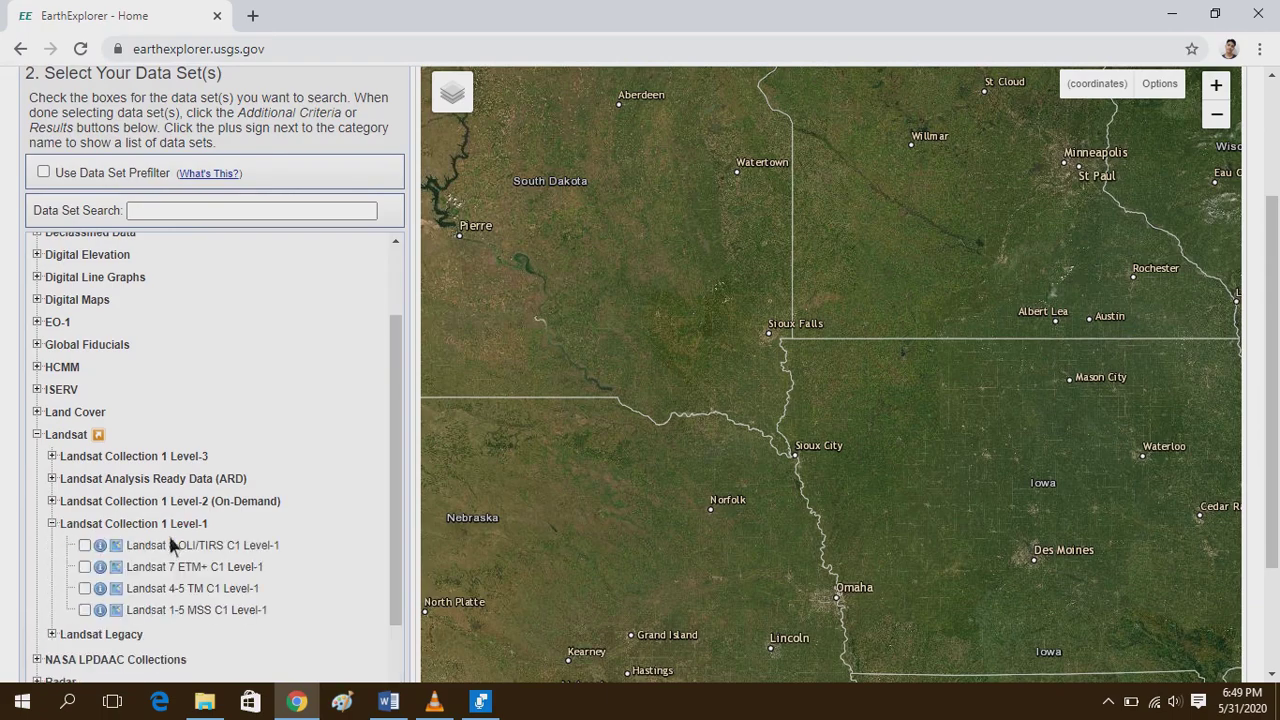
scroll(97, 567, "down", 1)
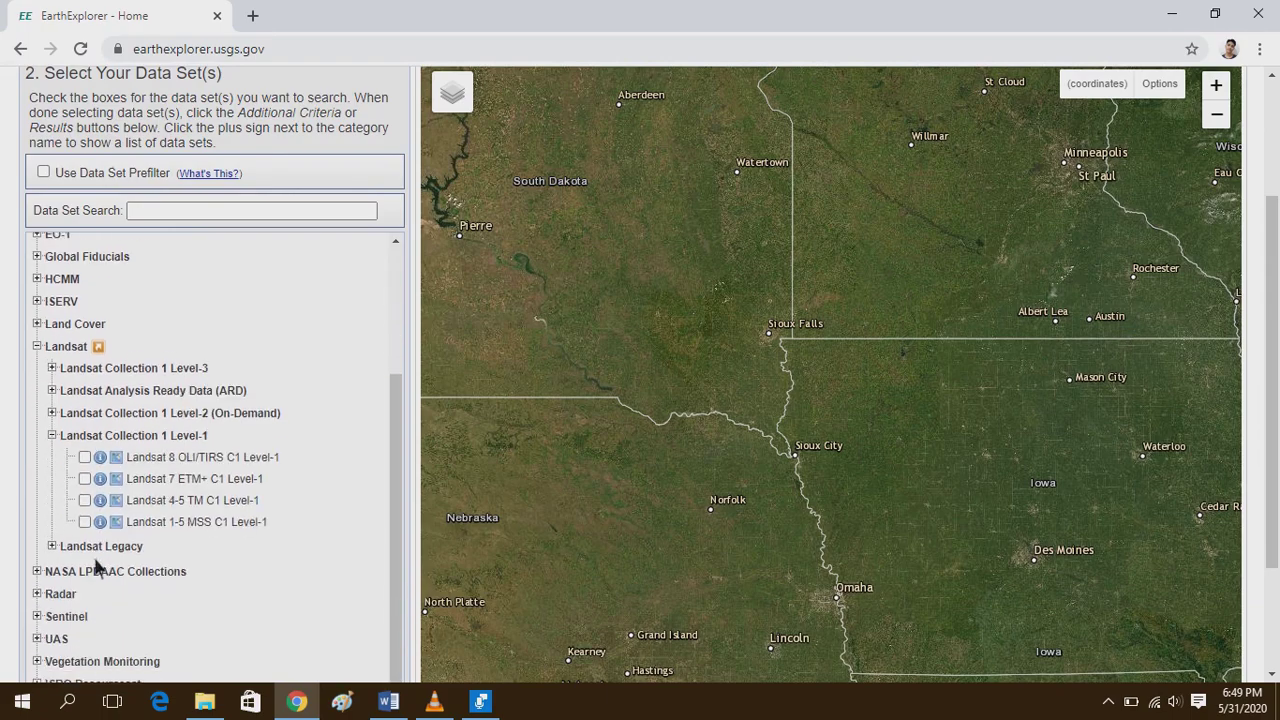
left_click(85, 457)
scroll(138, 377, "up", 1)
scroll(138, 377, "up", 5)
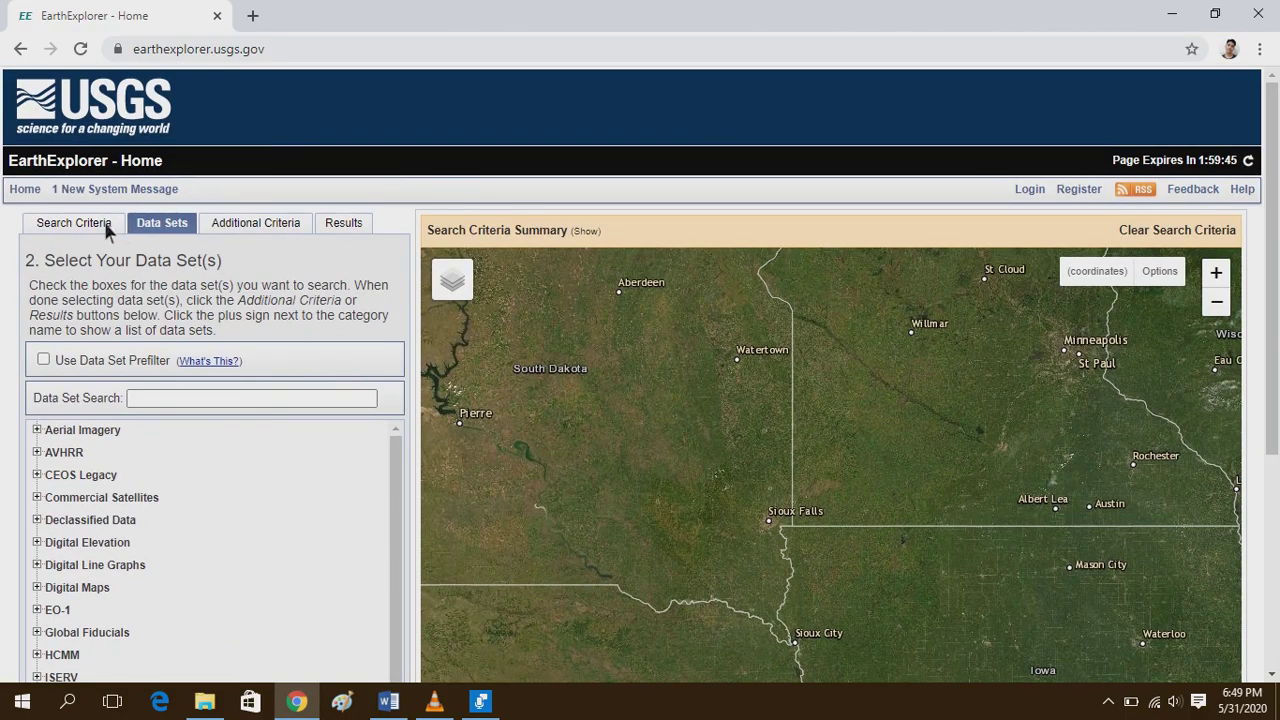
left_click(74, 223)
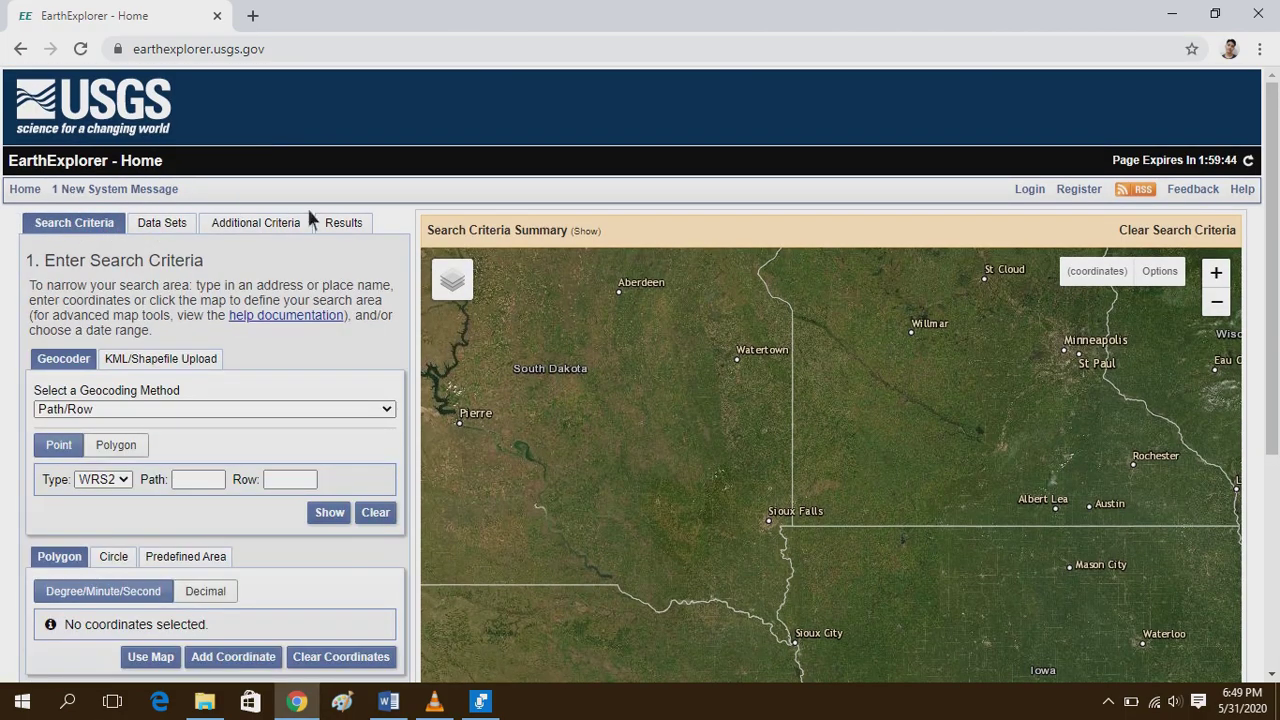
Search Google in a separate tab for "path and row indonesia" and view the Indonesian path/row grid map image.
left_click(252, 15)
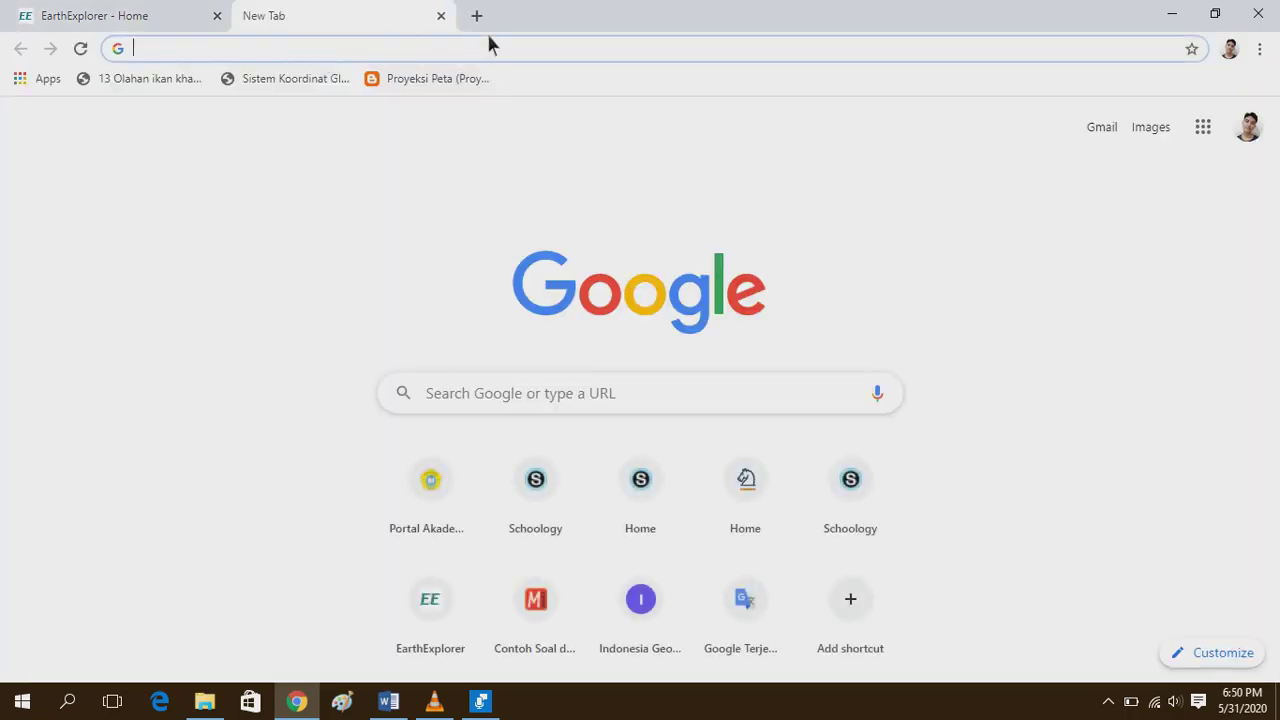
type("path and")
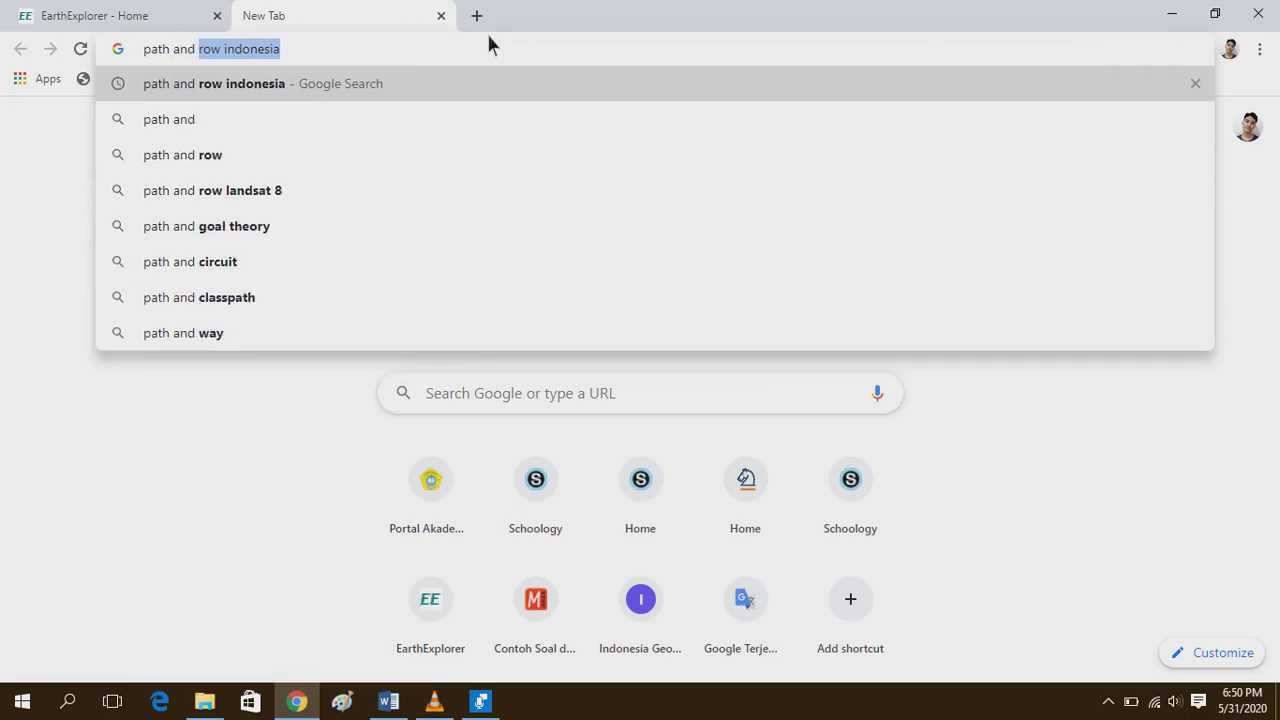
key("Return")
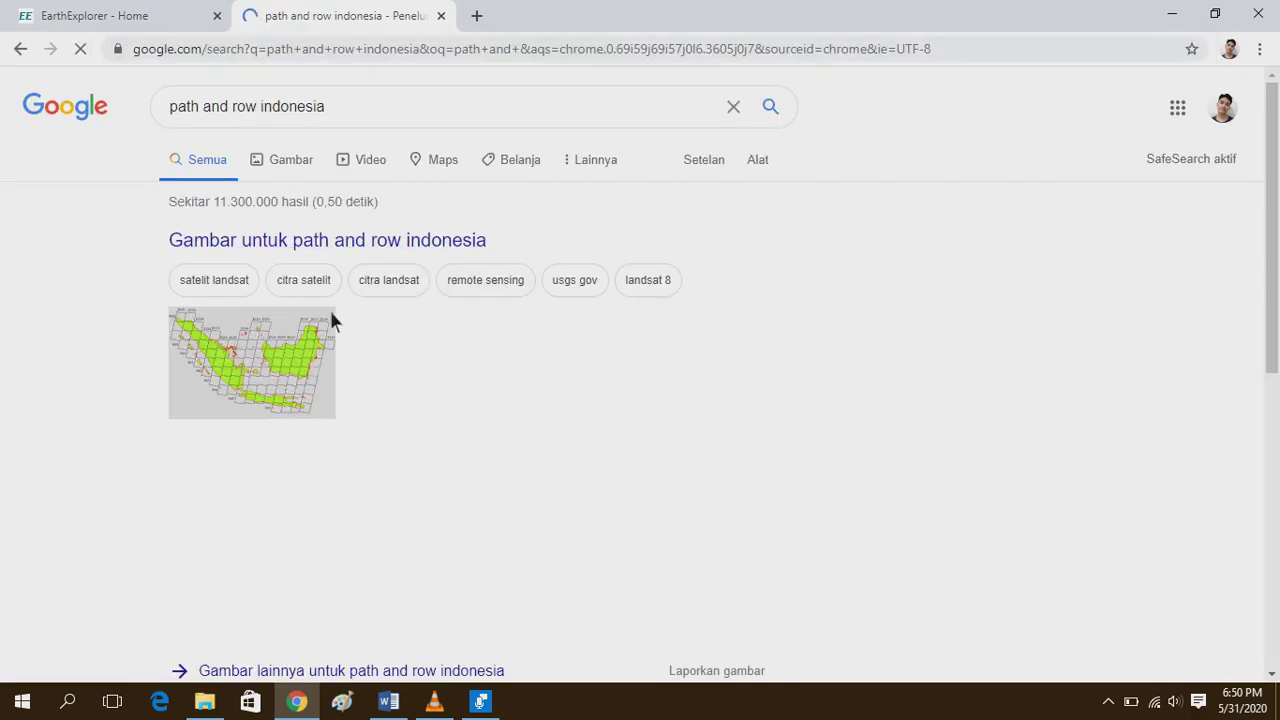
left_click(285, 370)
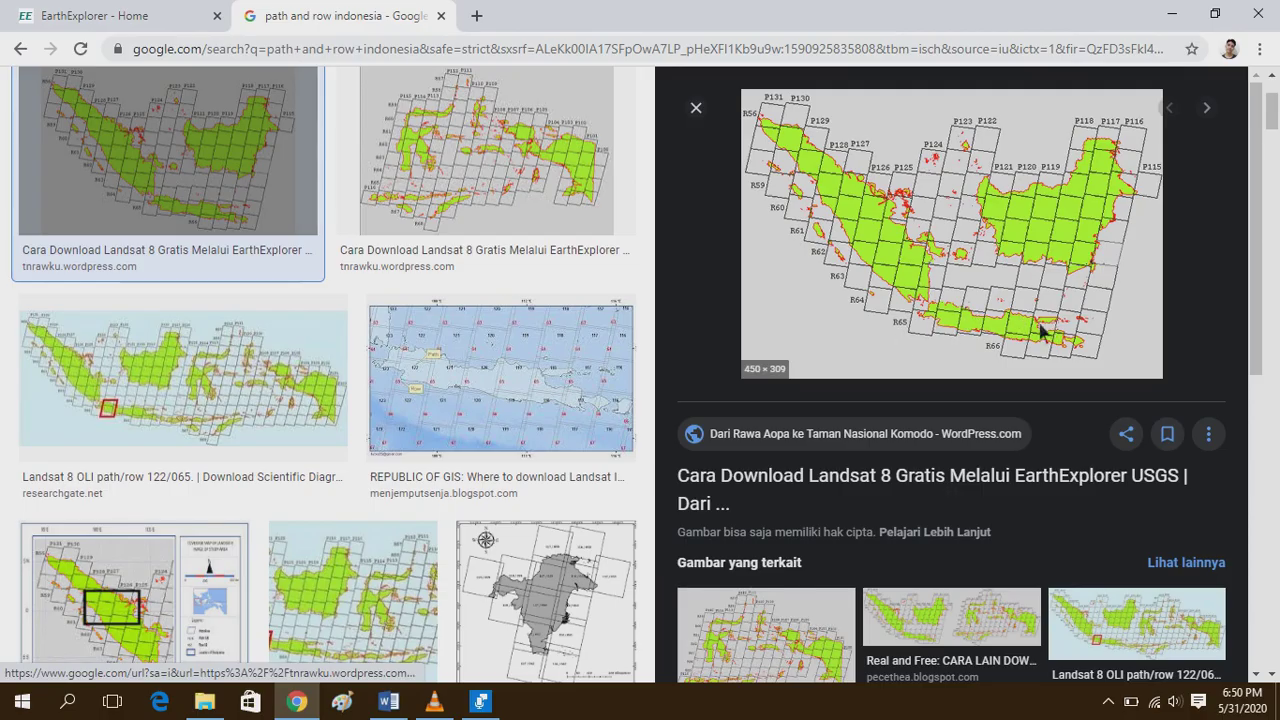
Return to EarthExplorer and show the location for WRS2 path 118, row 65 on the map.
left_click(99, 20)
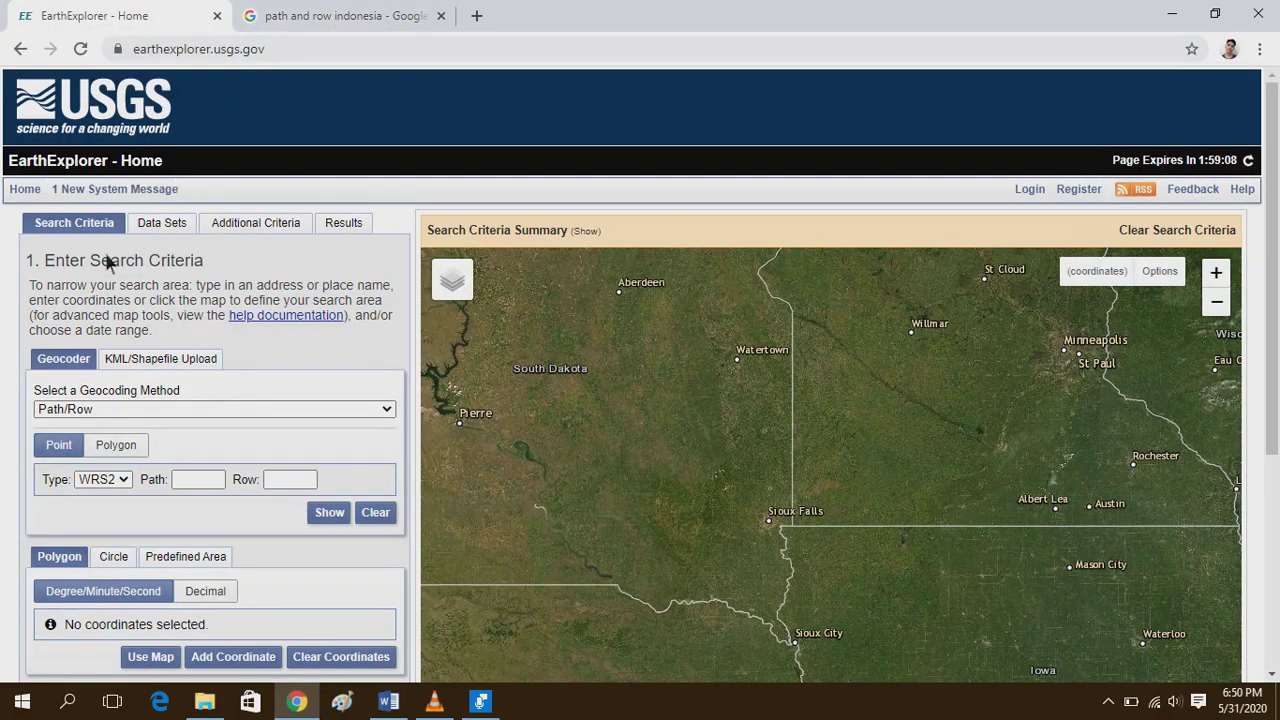
scroll(185, 440, "down", 1)
left_click(200, 392)
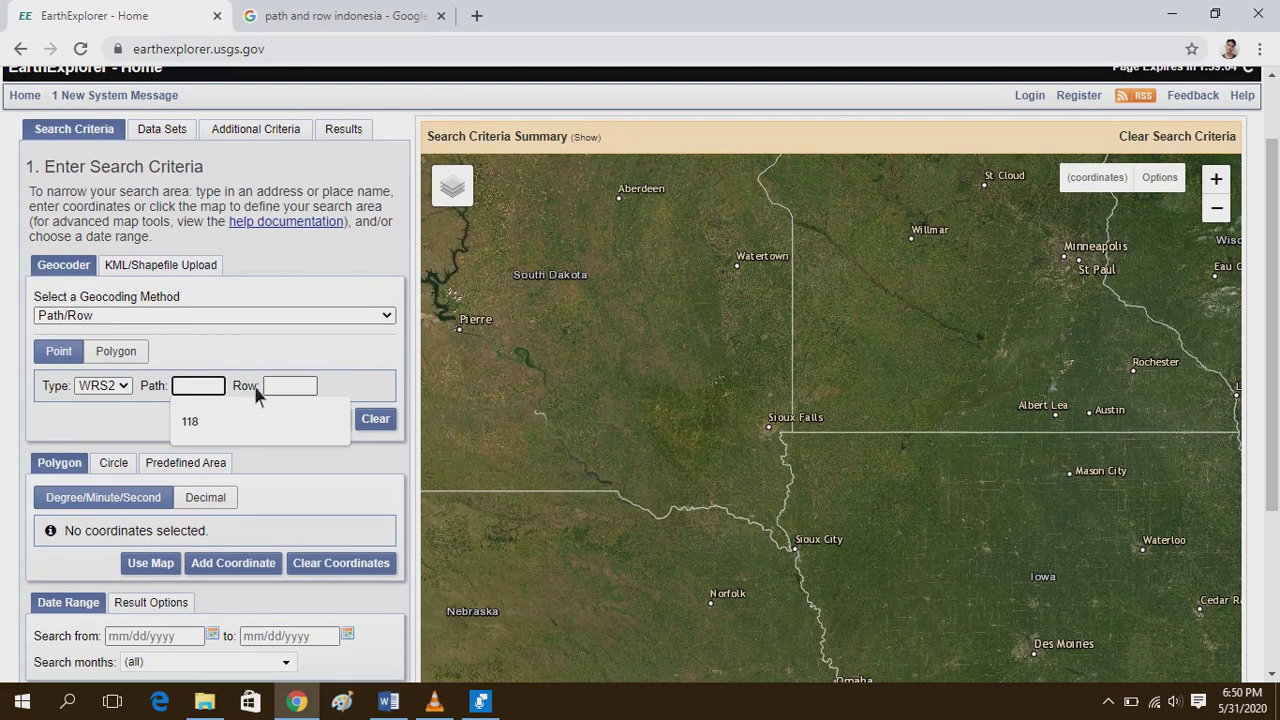
type("118")
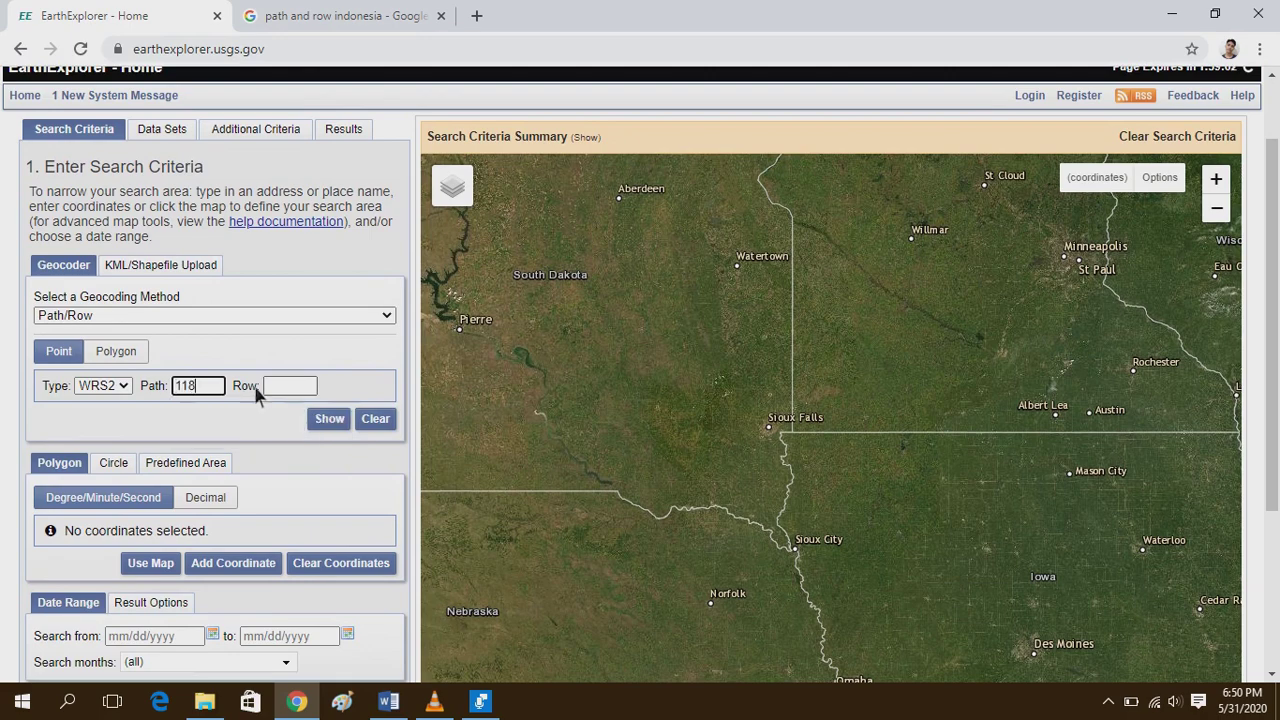
left_click(310, 388)
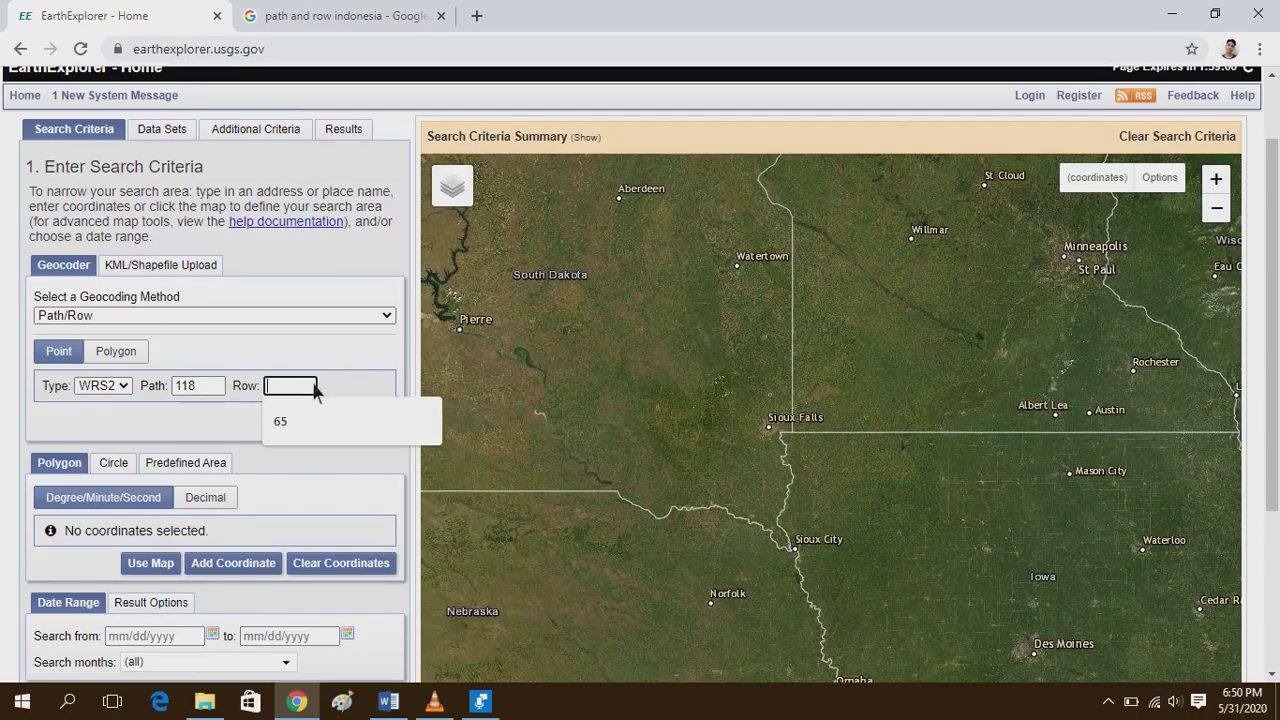
type("64")
key("BackSpace")
type("5")
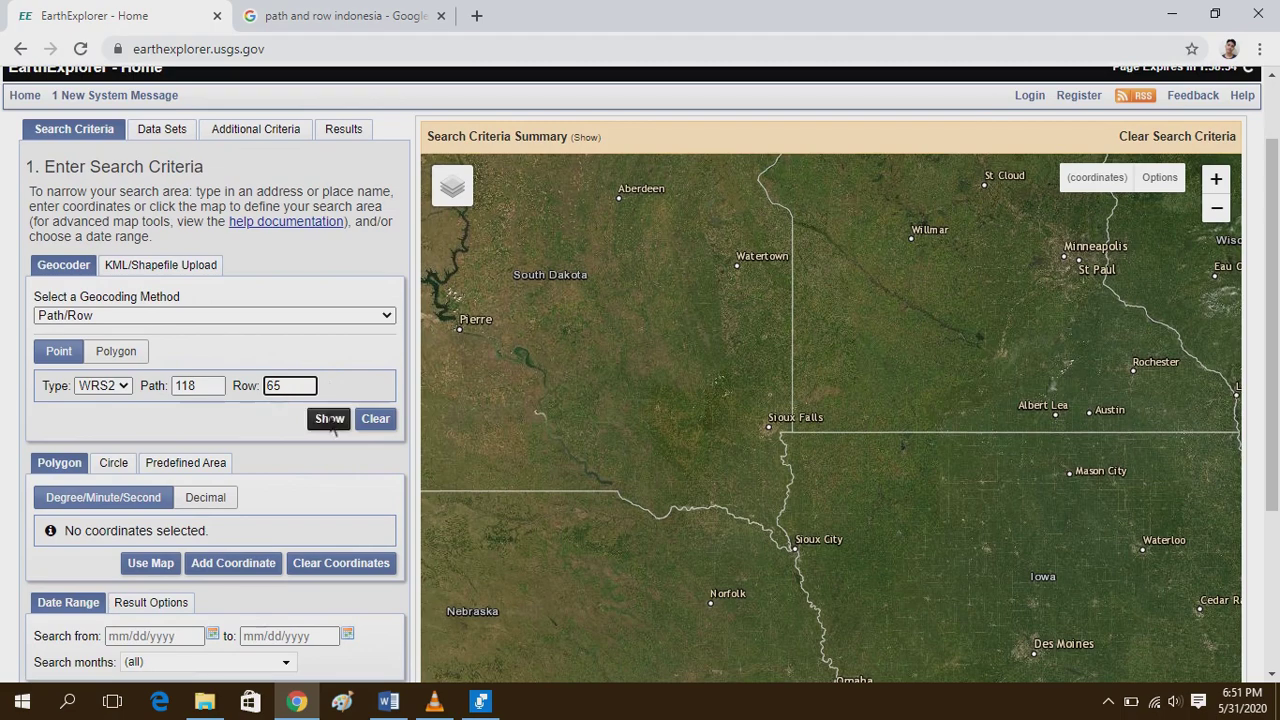
left_click(330, 420)
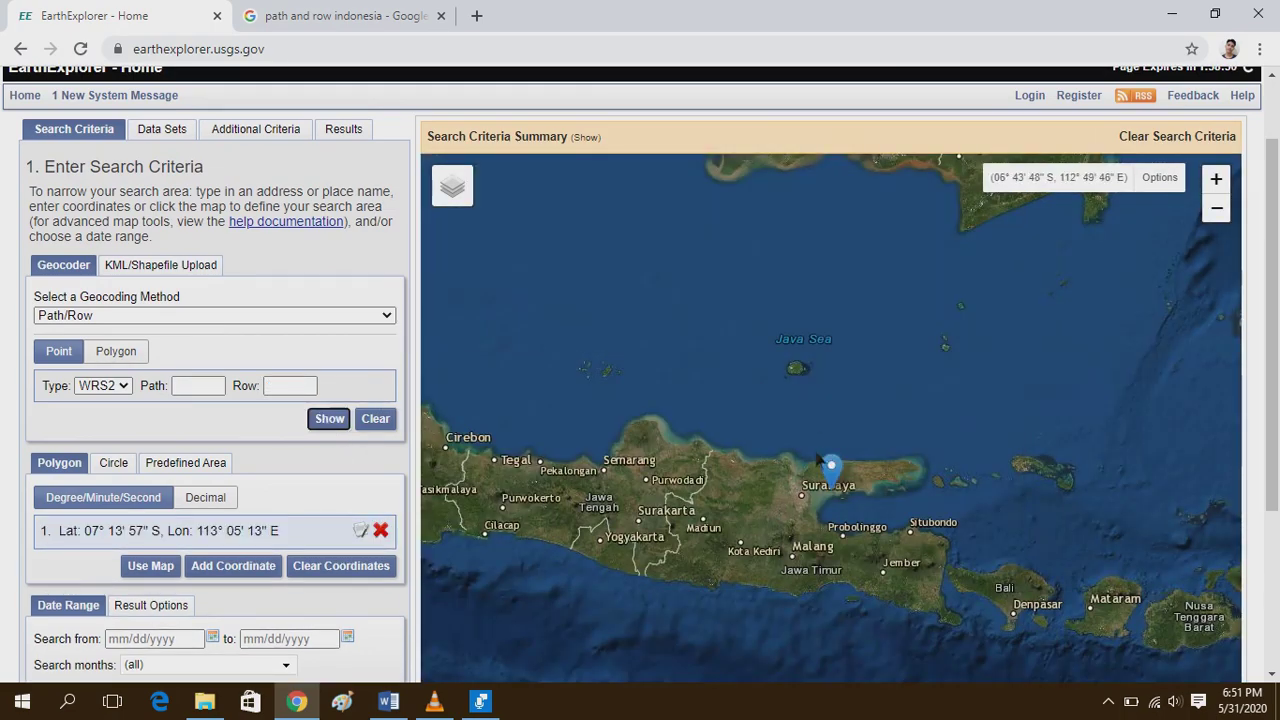
Fill in the emptied path and row fields again with 118 and 65.
left_click(200, 388)
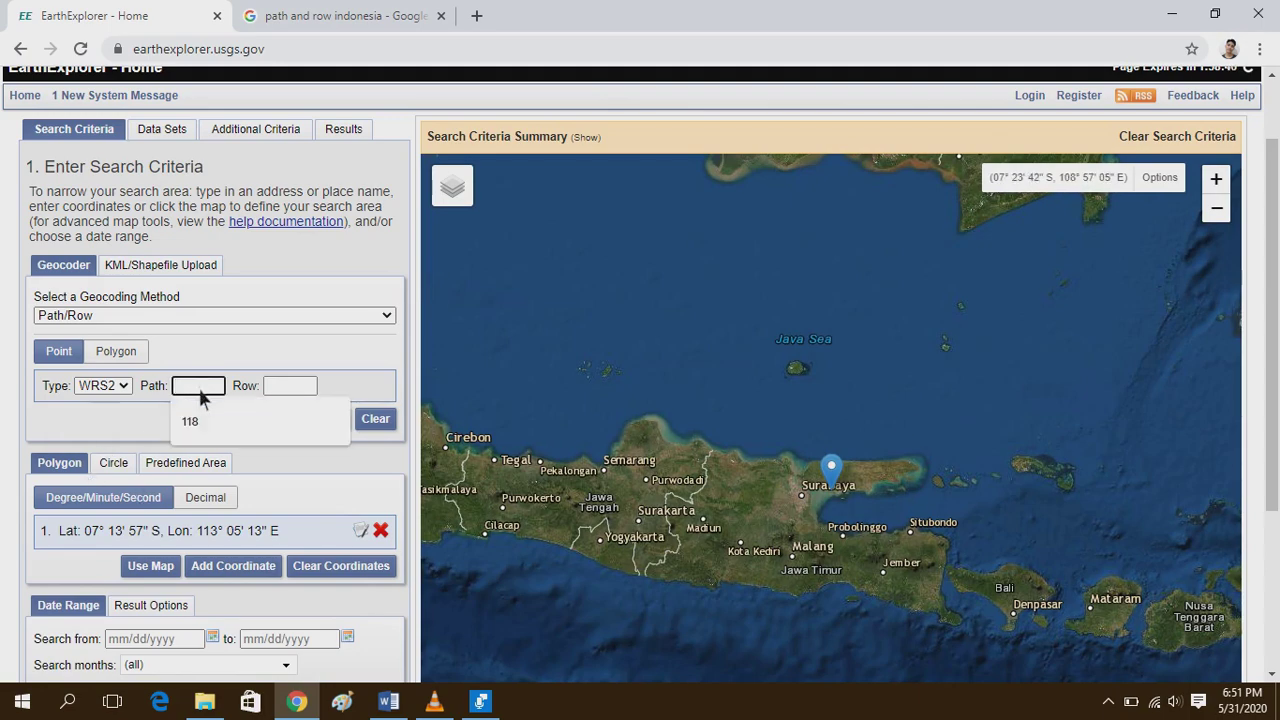
left_click(200, 421)
left_click(285, 387)
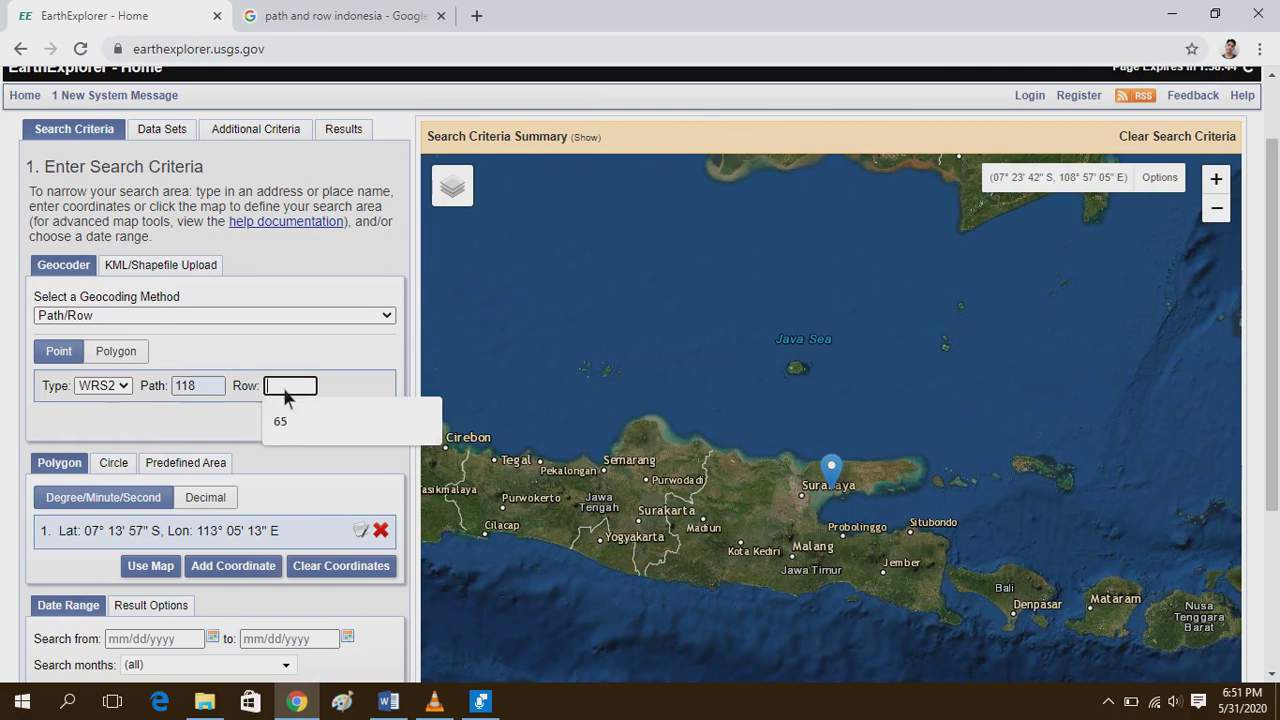
left_click(280, 424)
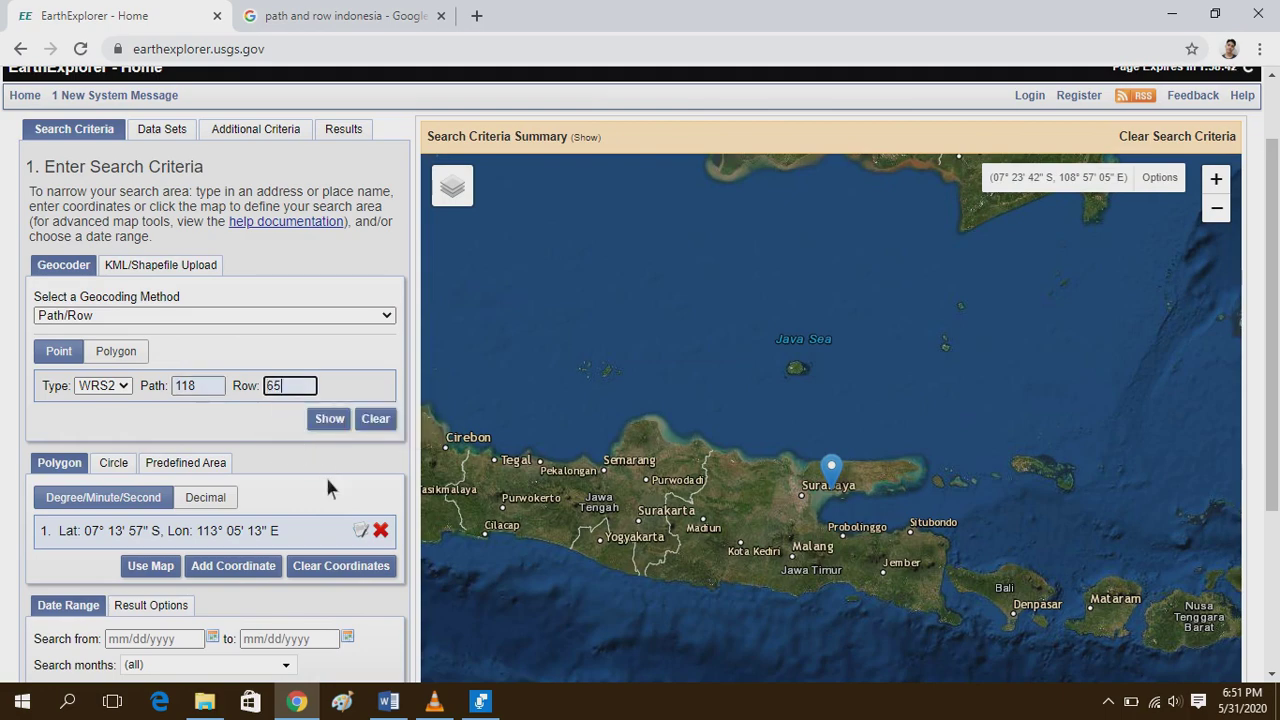
Set the search date range from 01/01/2018 to 01/01/2019.
scroll(330, 488, "down", 2)
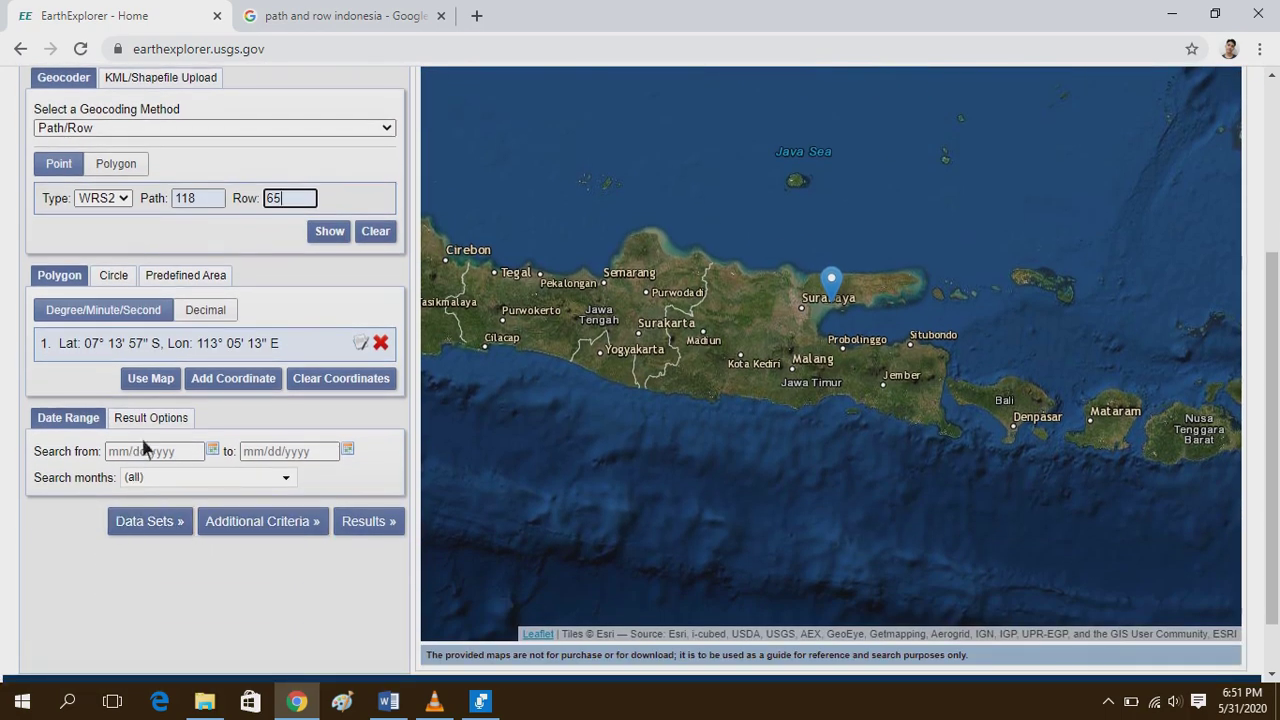
left_click(146, 452)
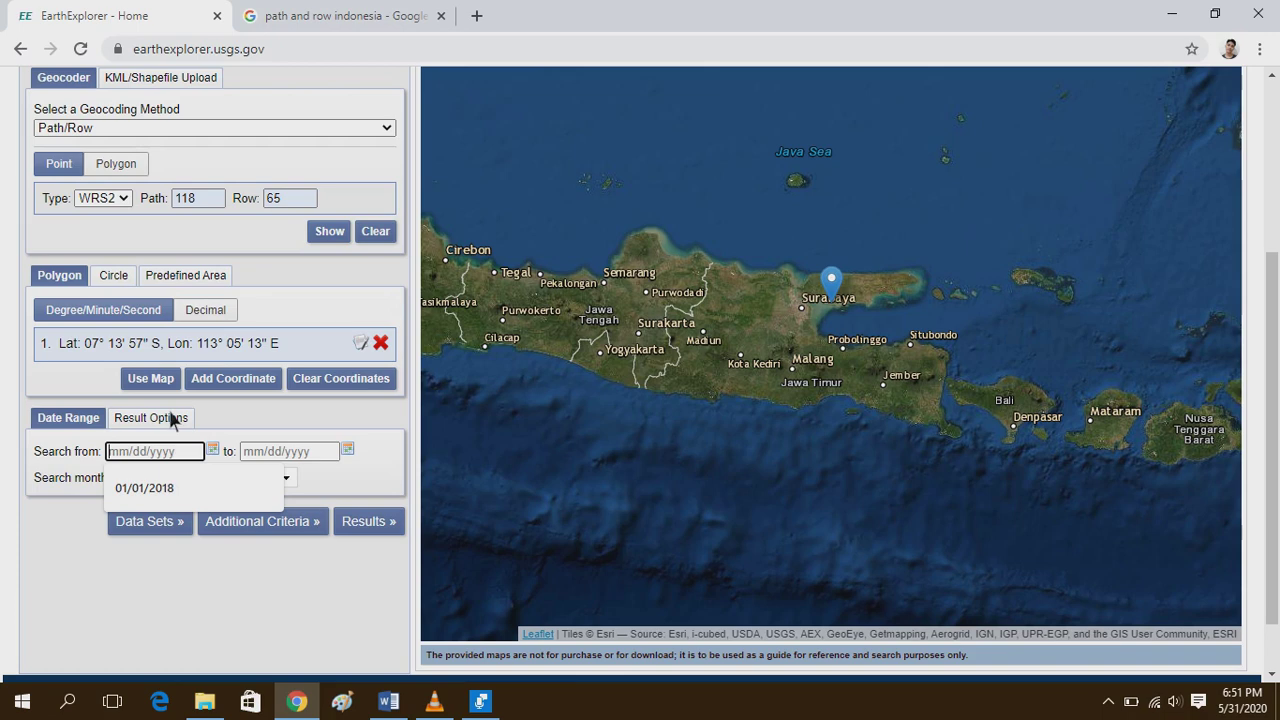
type("01/01/201")
type("8")
left_click(266, 453)
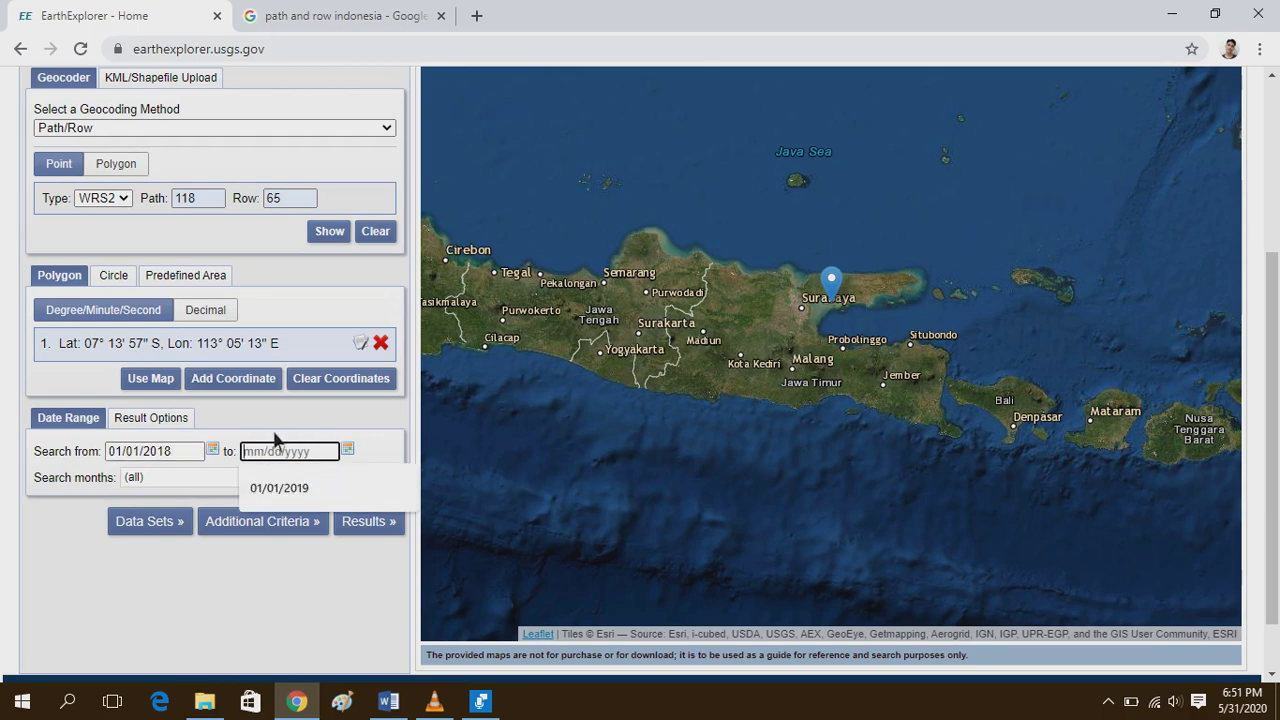
left_click(280, 489)
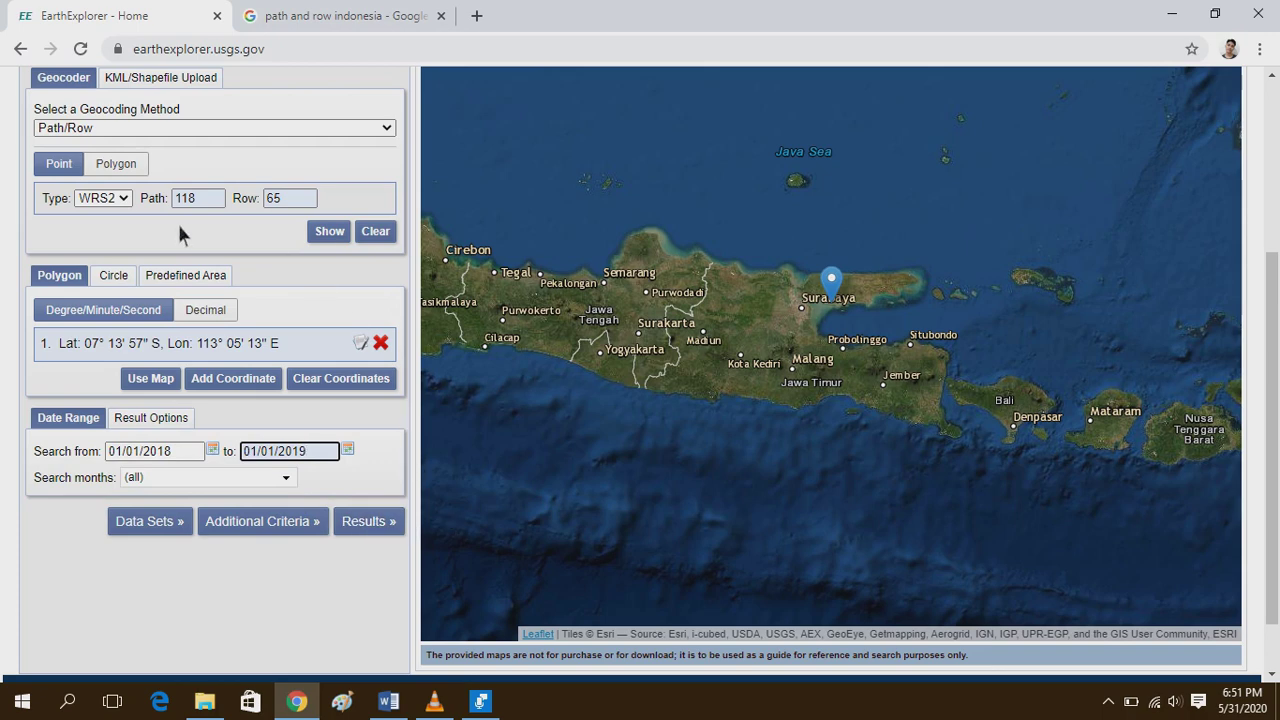
Run the search, overlay the 17-DEC-18 scene's browse image on the map, and request that scene's download options.
scroll(268, 325, "up", 2)
scroll(258, 343, "down", 2)
left_click(365, 520)
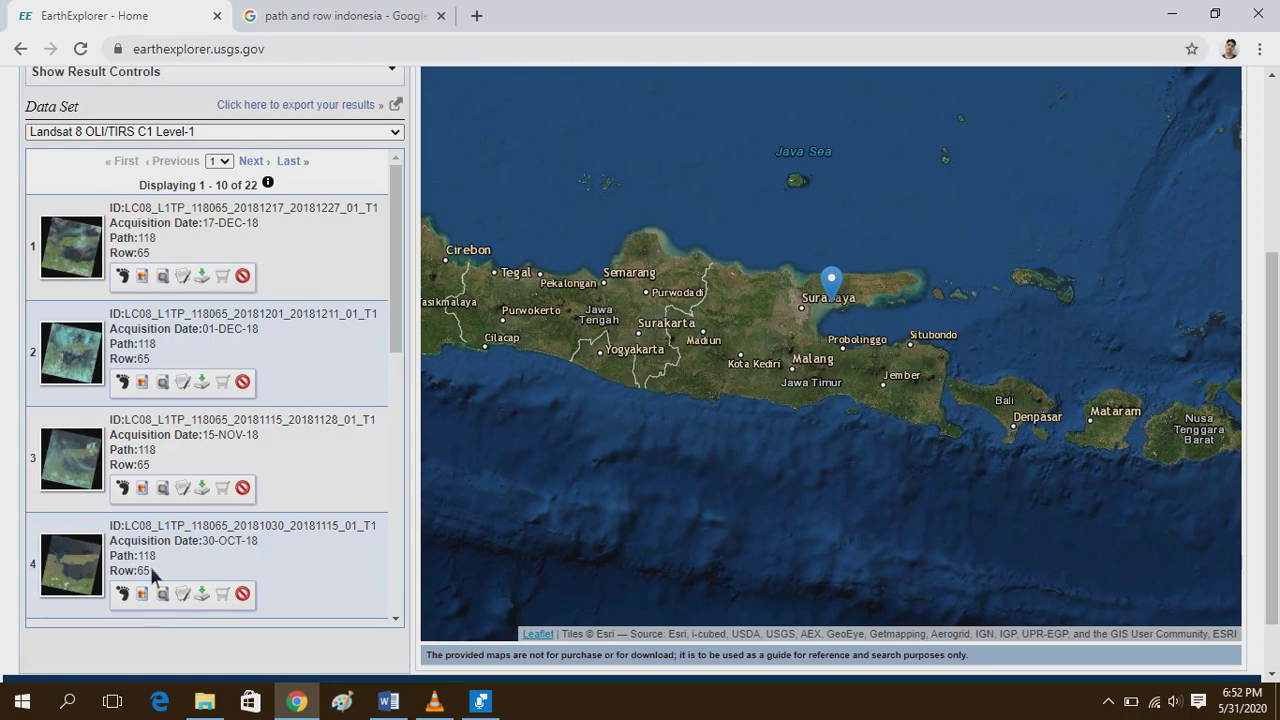
left_click(145, 277)
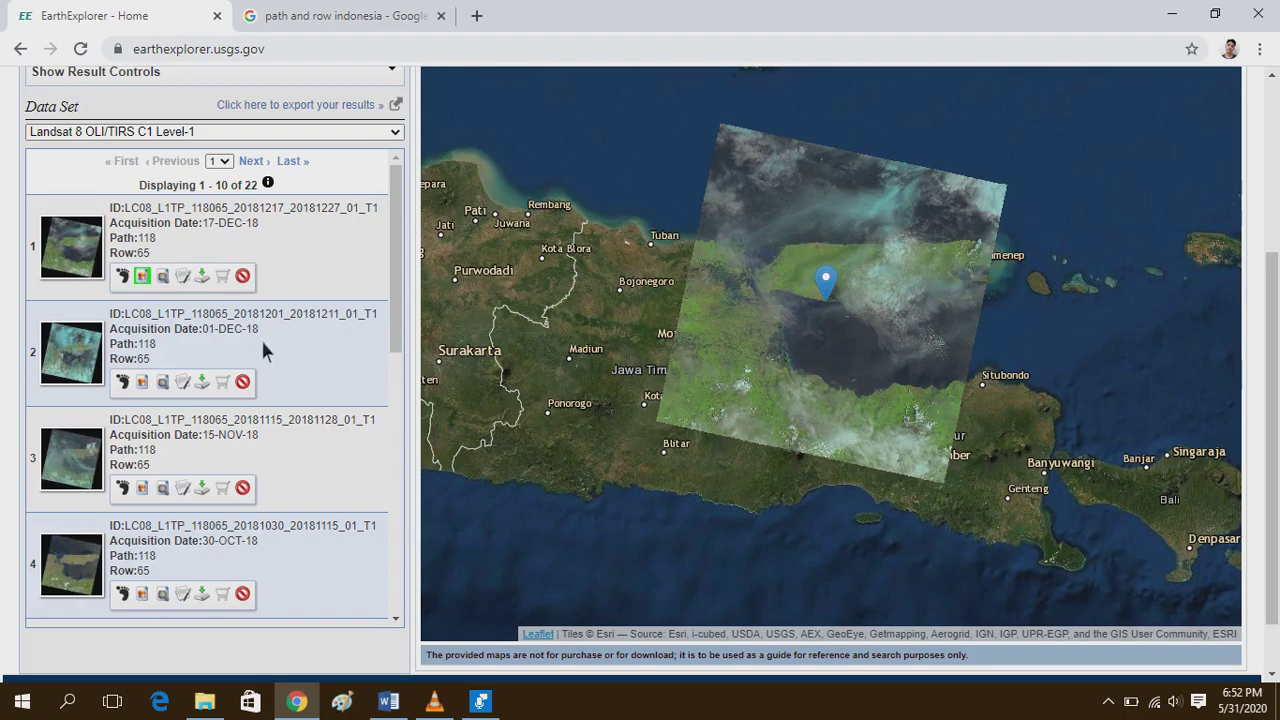
left_click(204, 276)
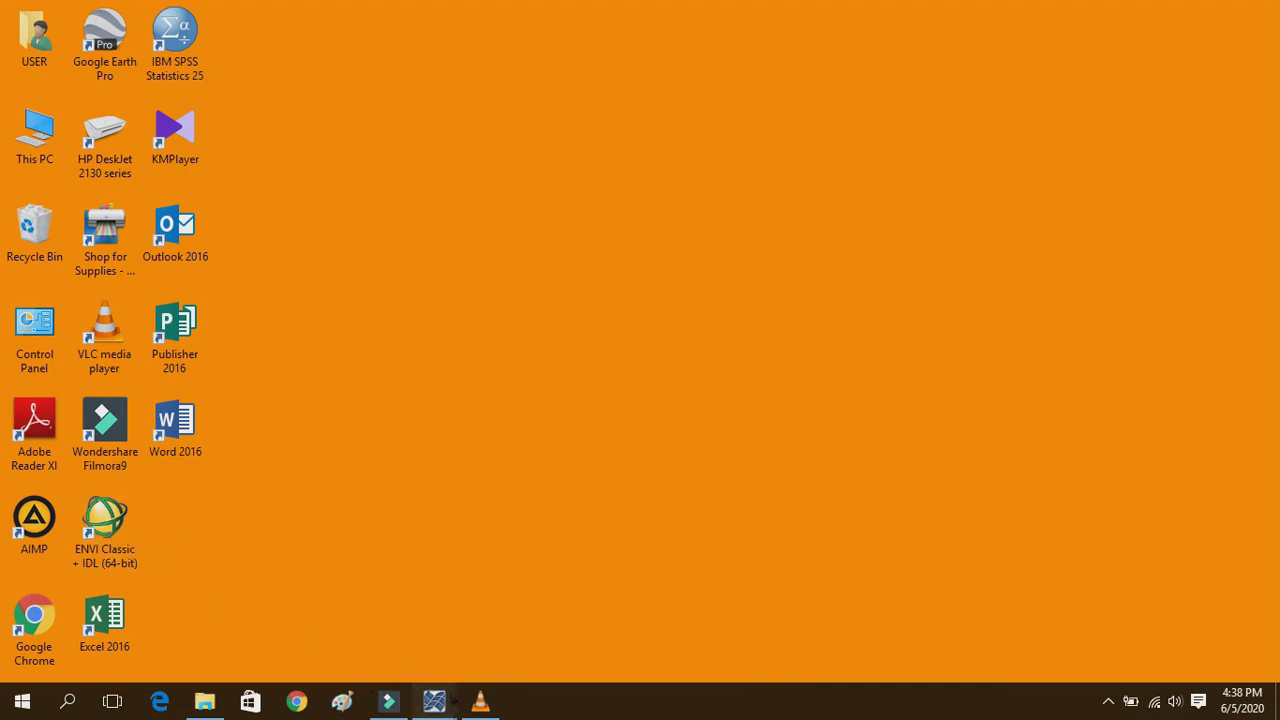
mouse_move(454, 701)
left_click(460, 610)
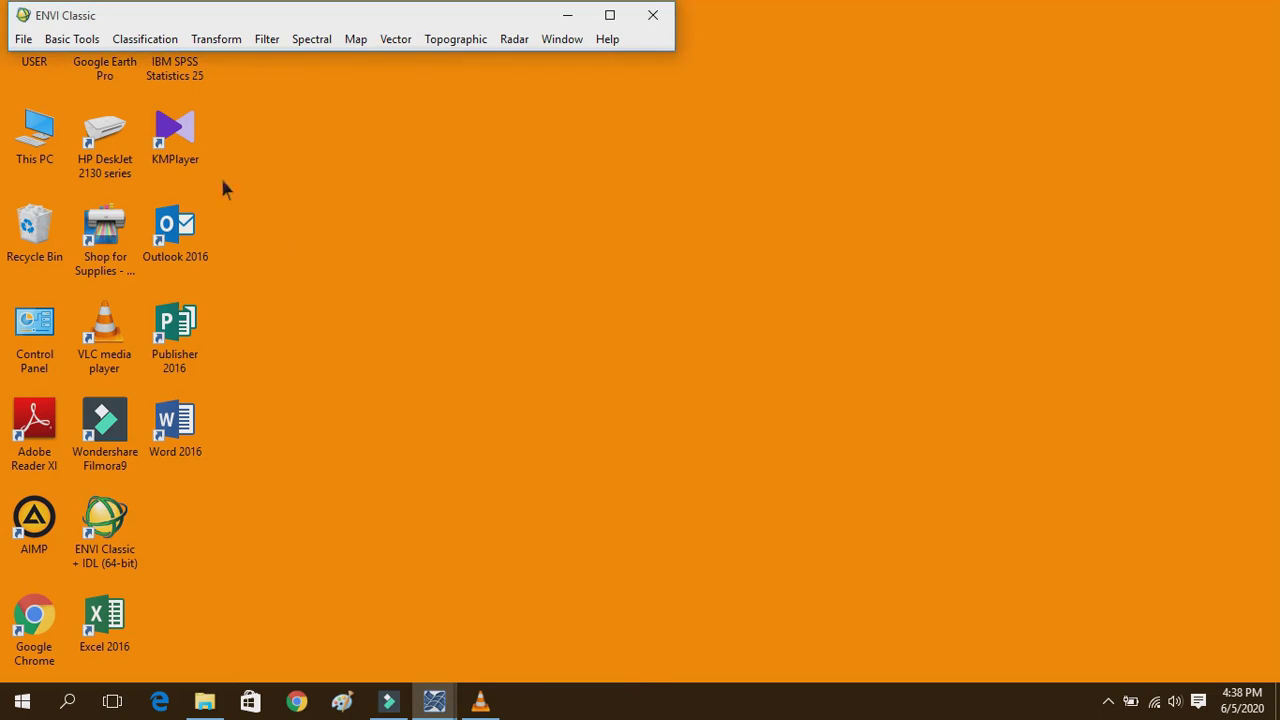
left_click(35, 38)
mouse_move(72, 39)
mouse_move(23, 40)
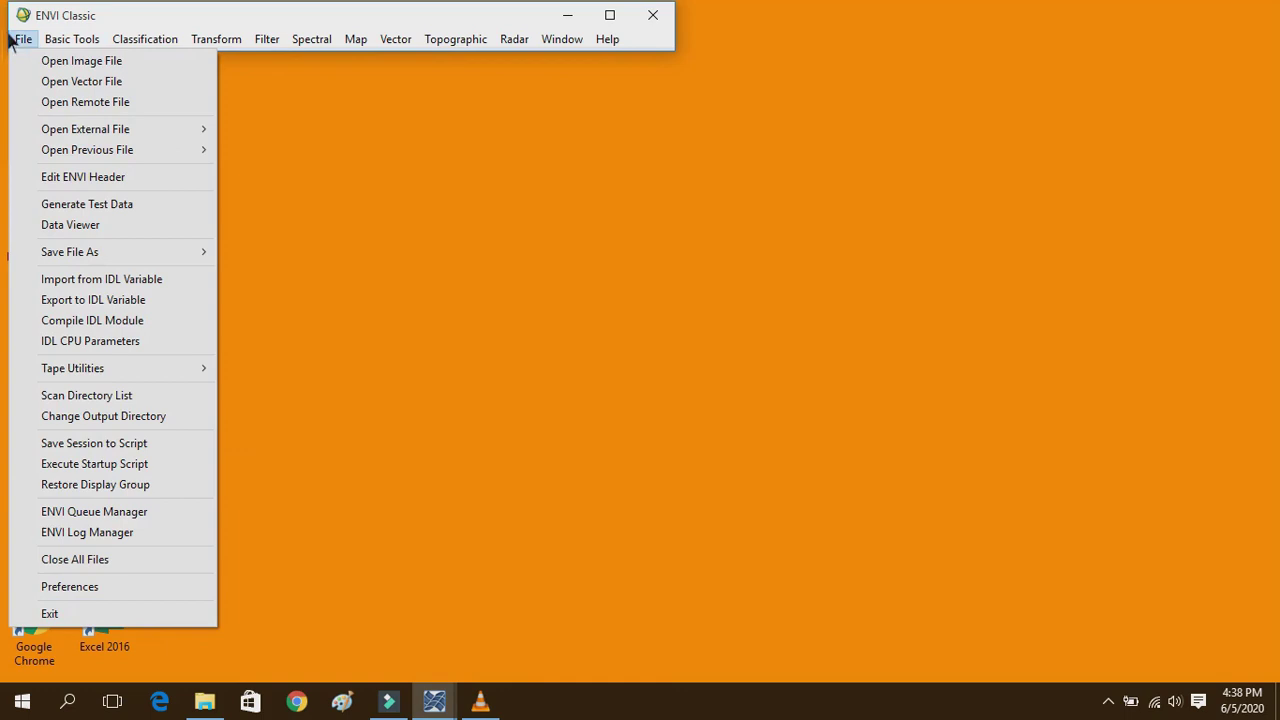
left_click(65, 62)
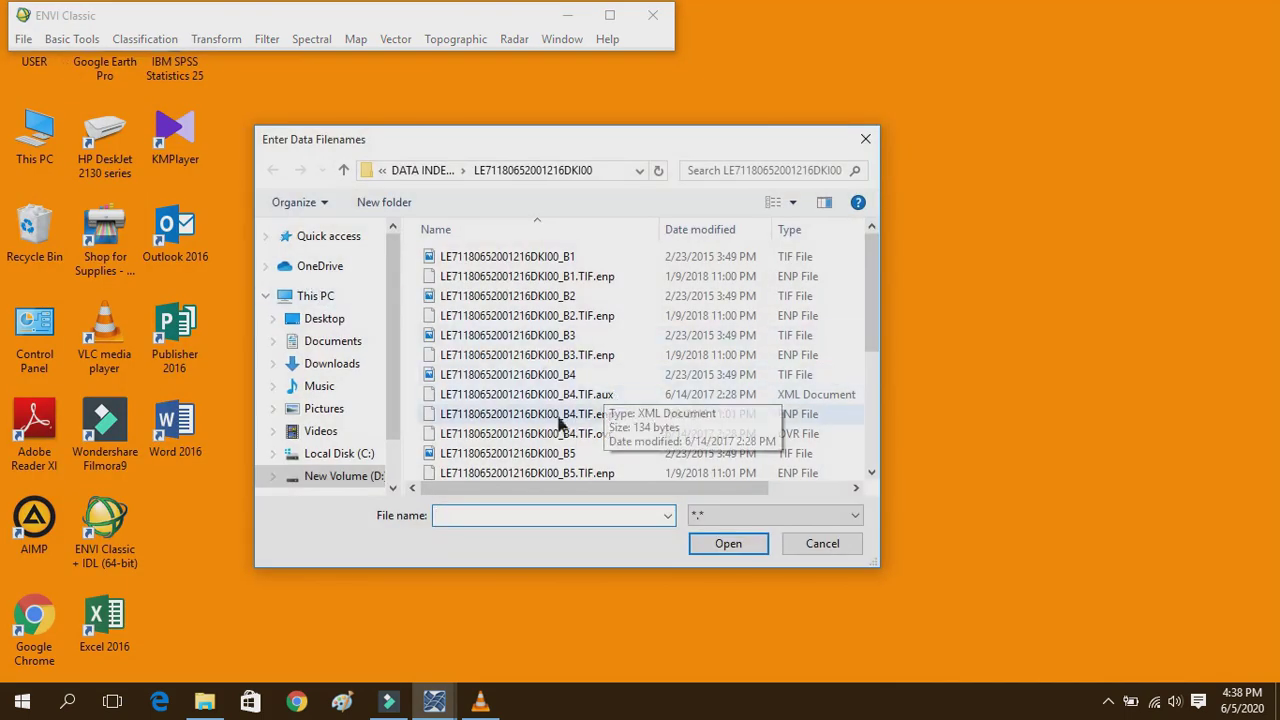
left_click(590, 259)
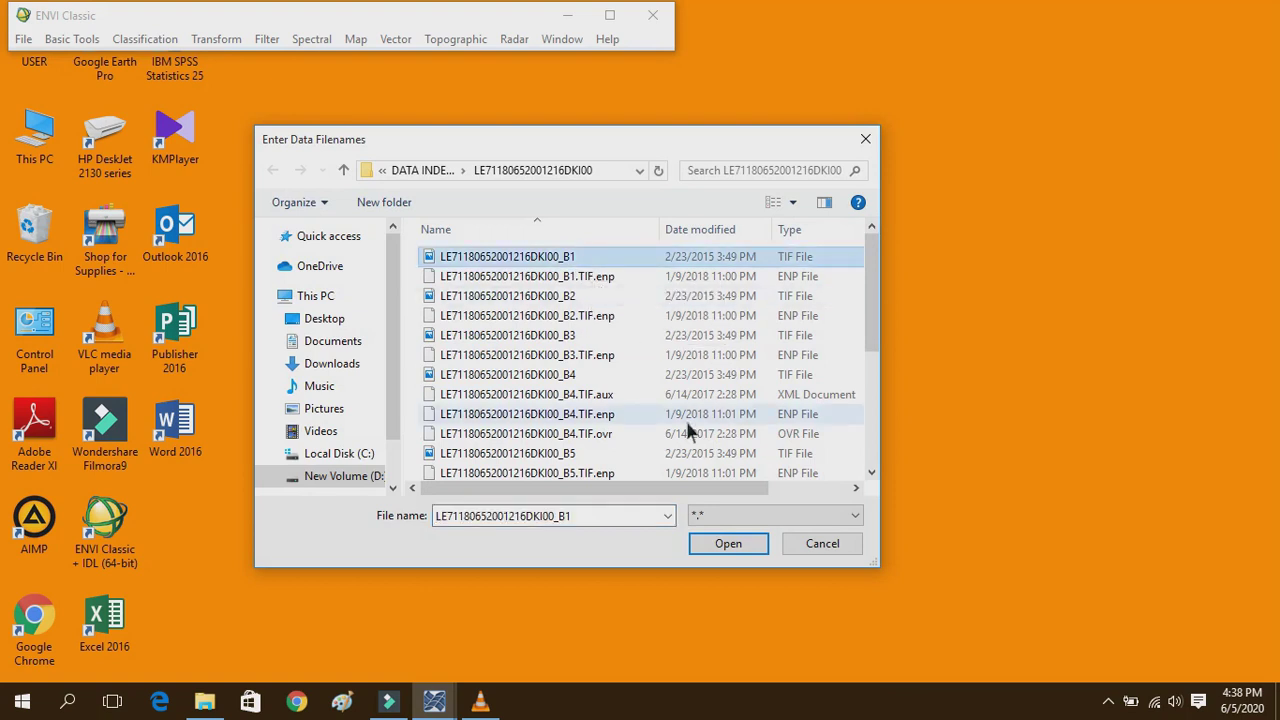
left_click(726, 546)
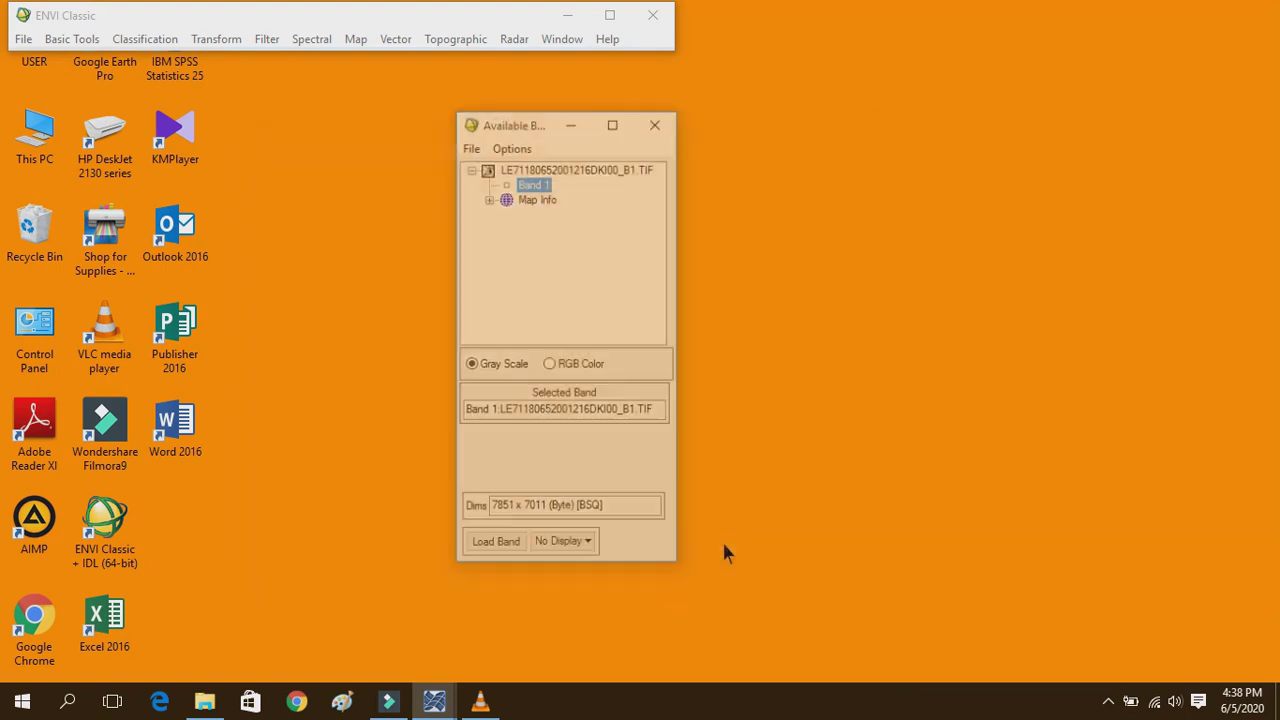
left_click(85, 45)
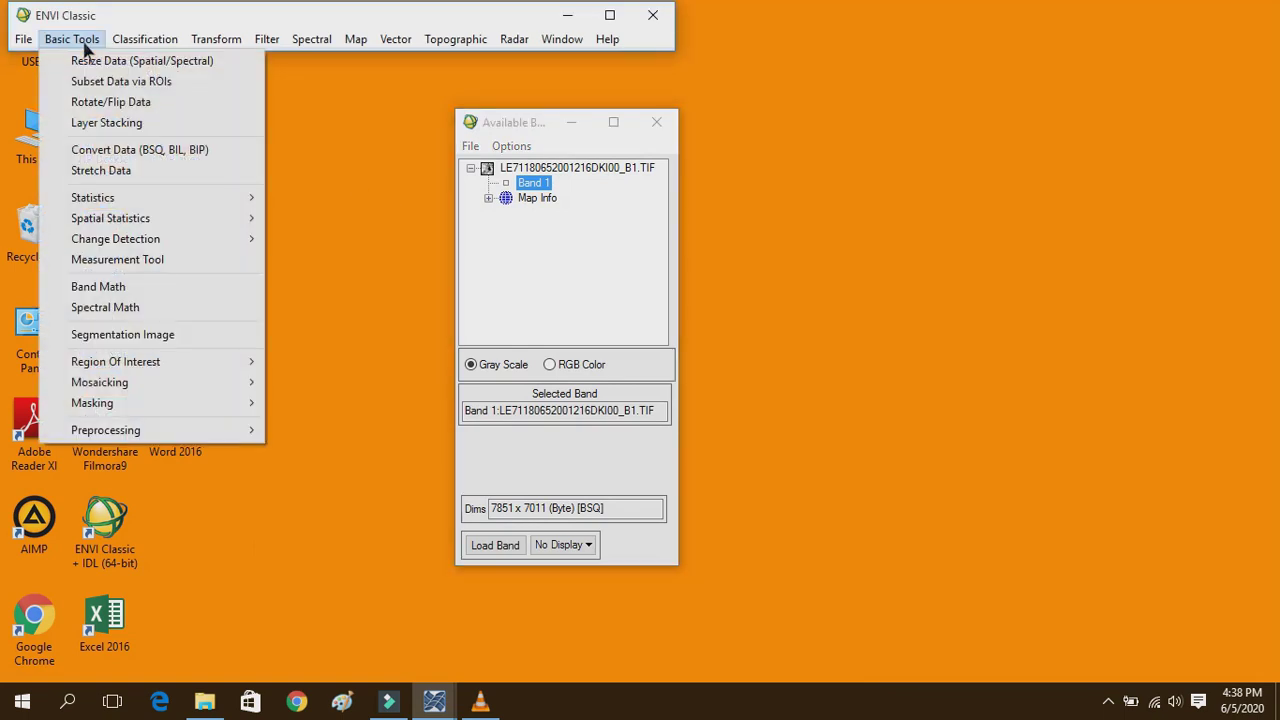
mouse_move(103, 437)
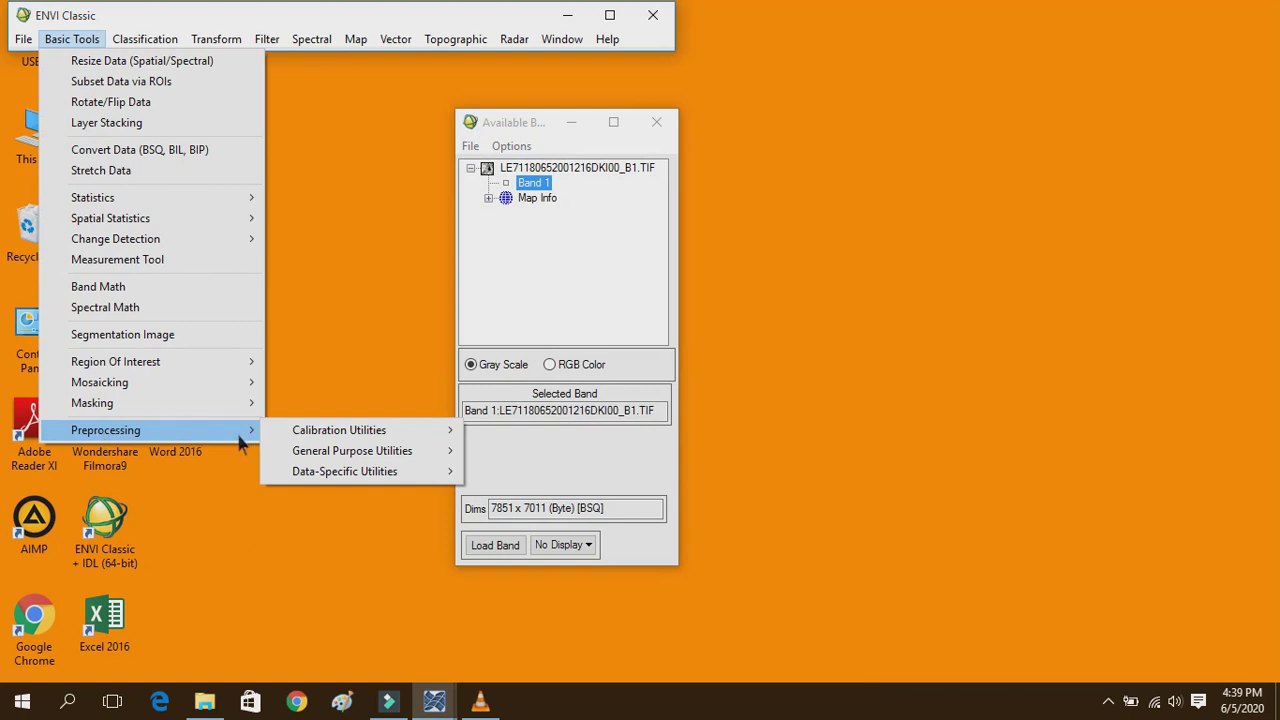
mouse_move(302, 438)
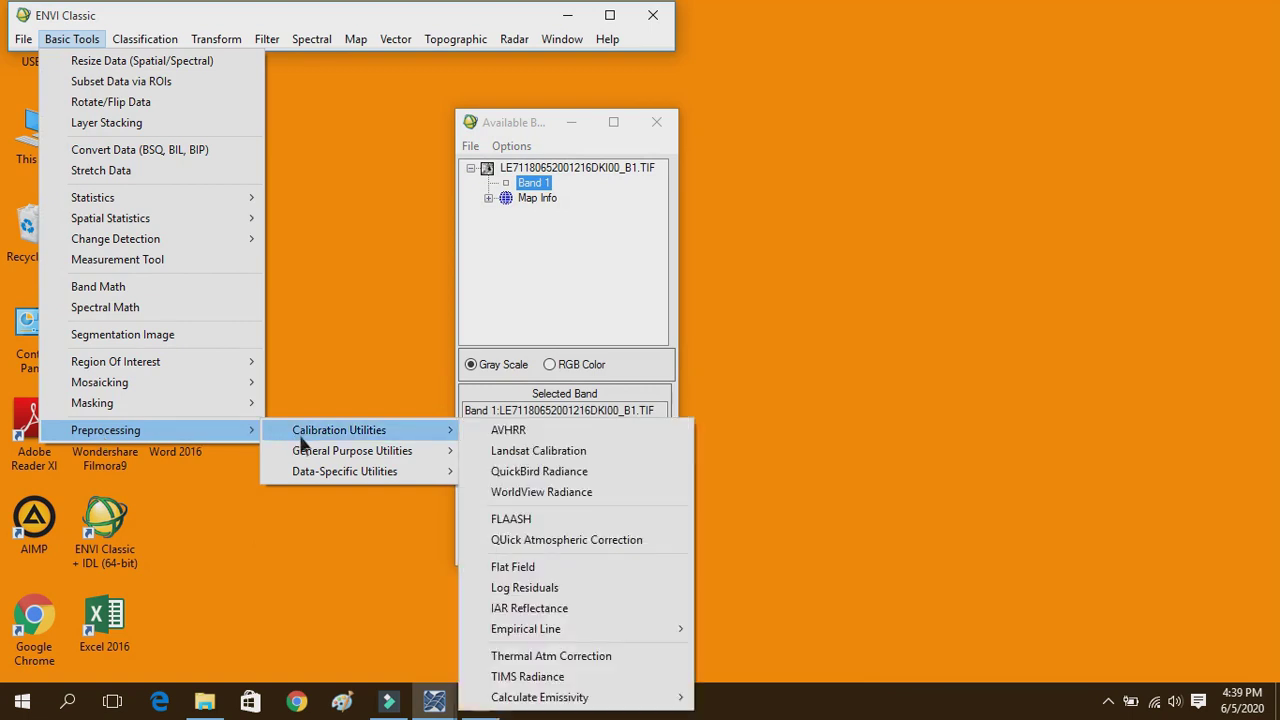
left_click(500, 452)
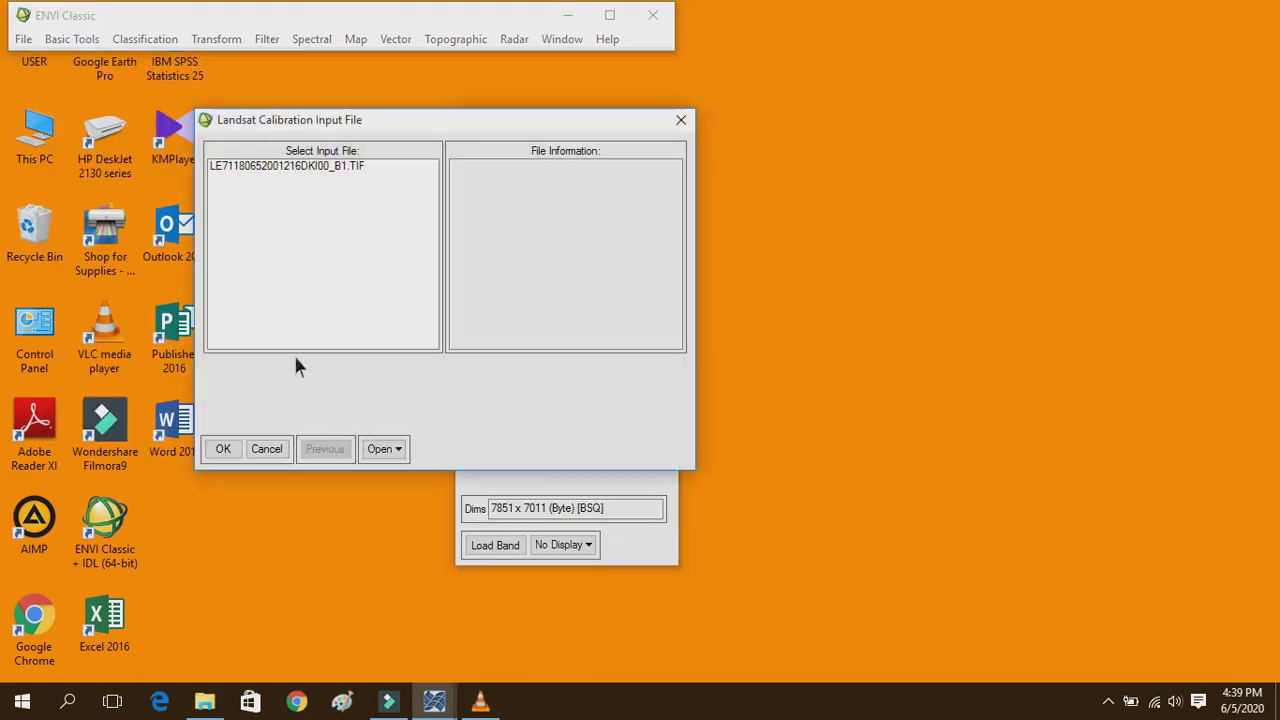
left_click(340, 168)
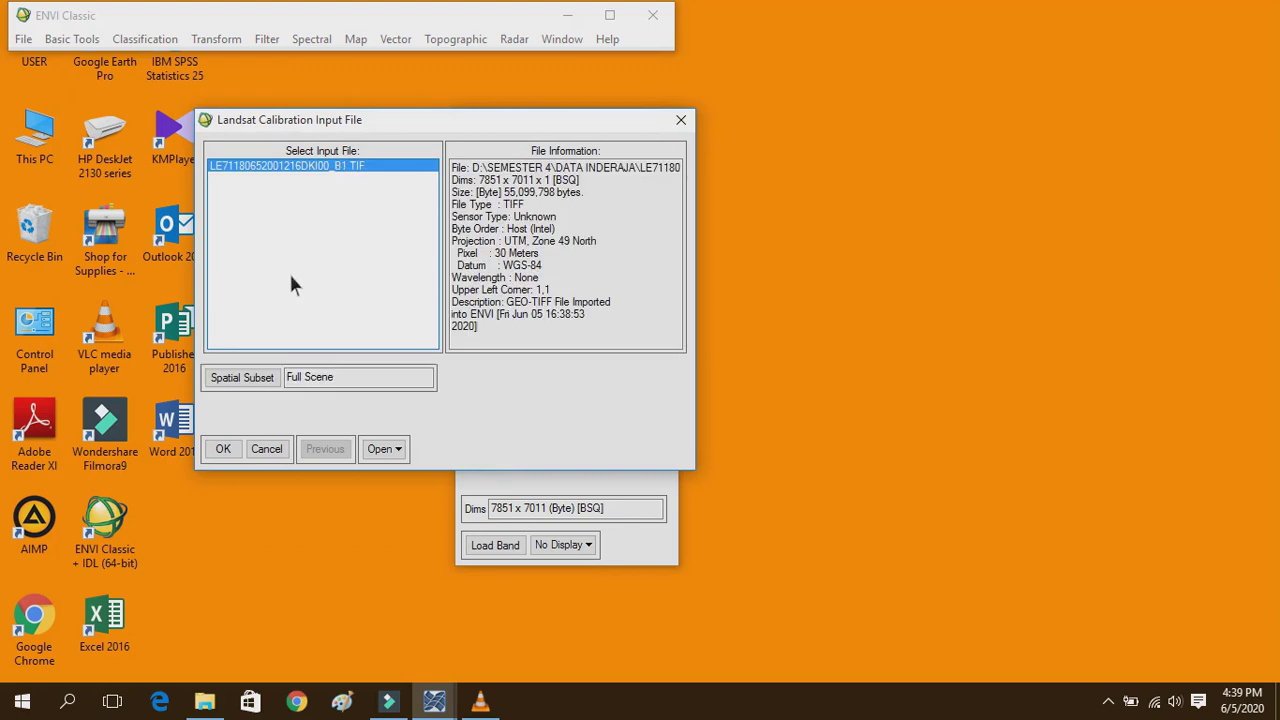
left_click(232, 448)
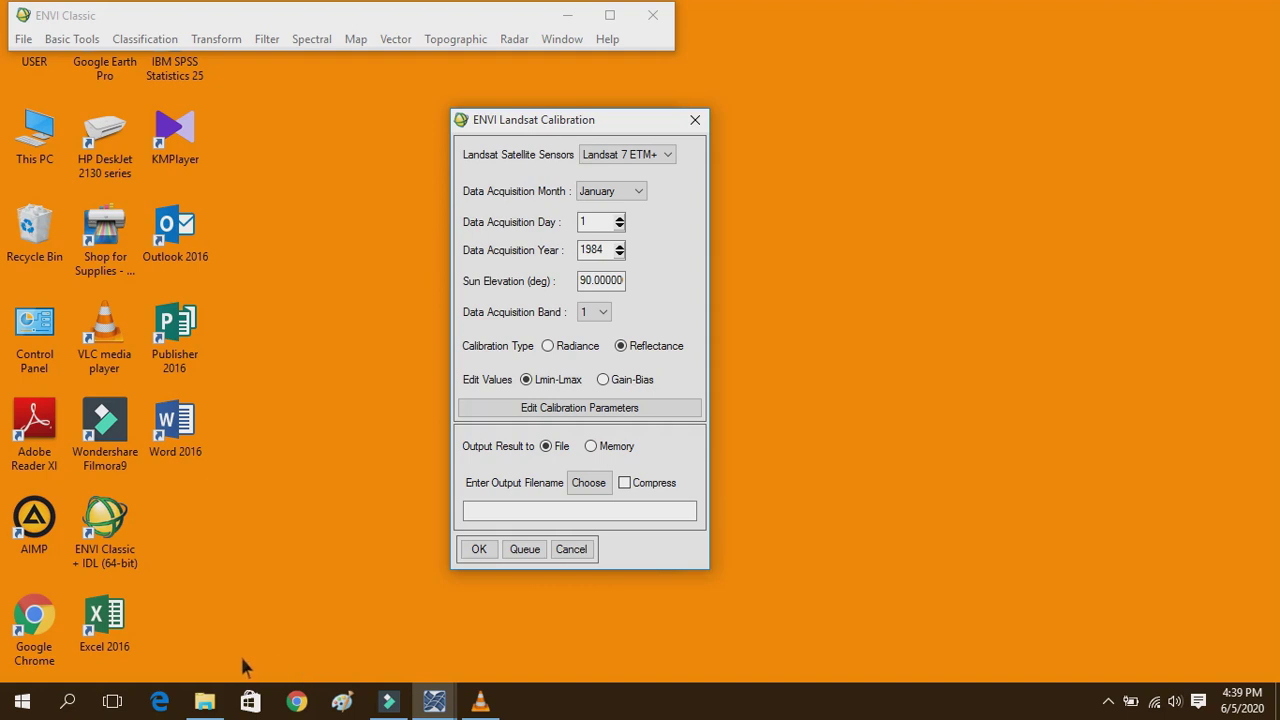
left_click(205, 700)
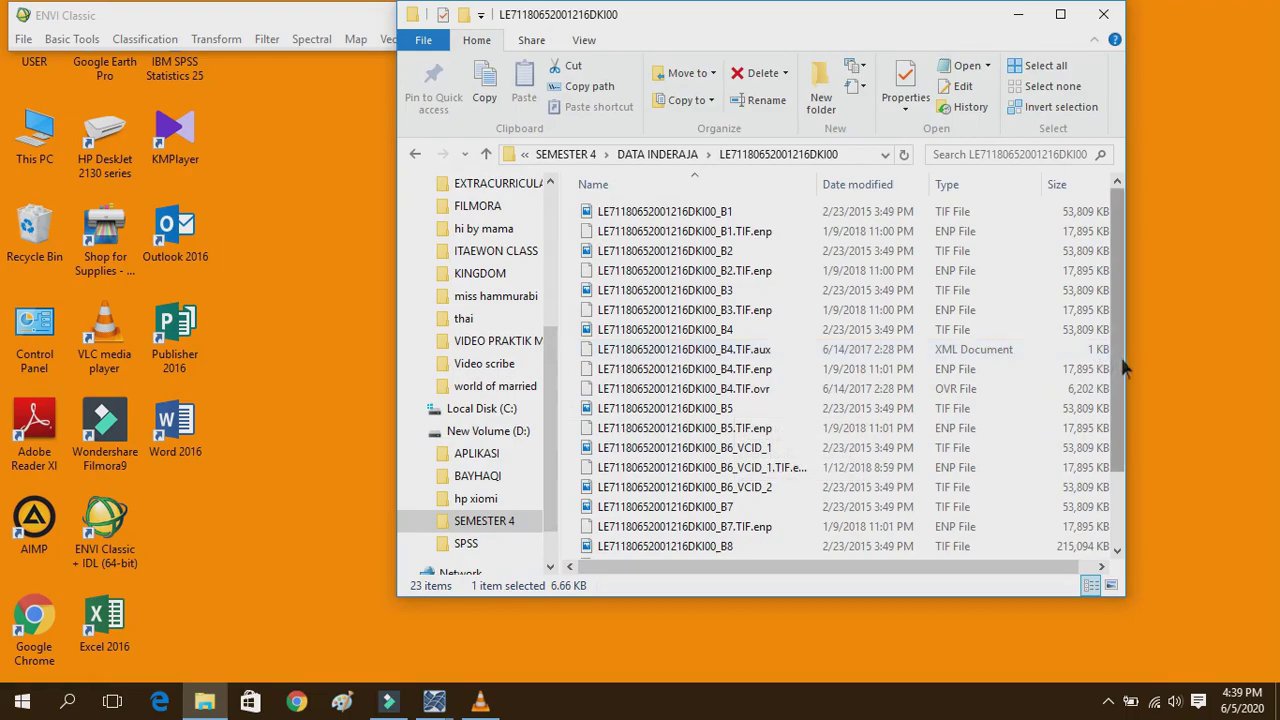
left_click_drag(1120, 358, 1125, 447)
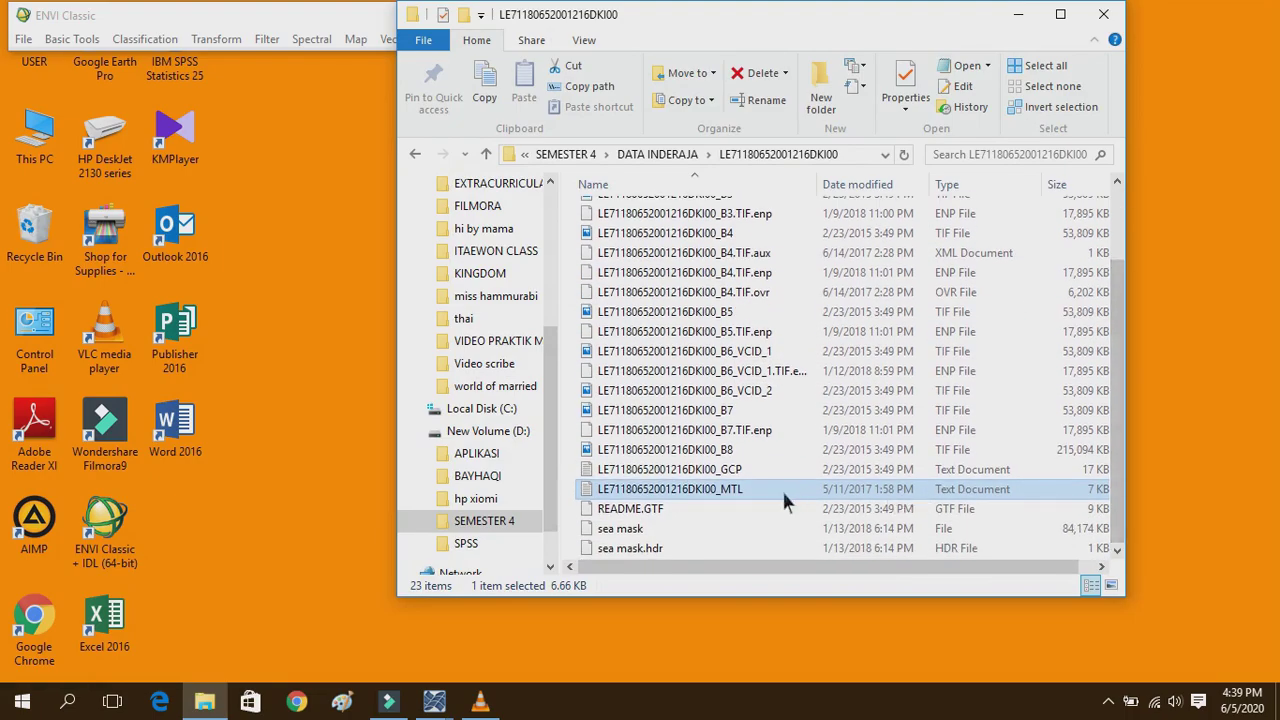
right_click(748, 489)
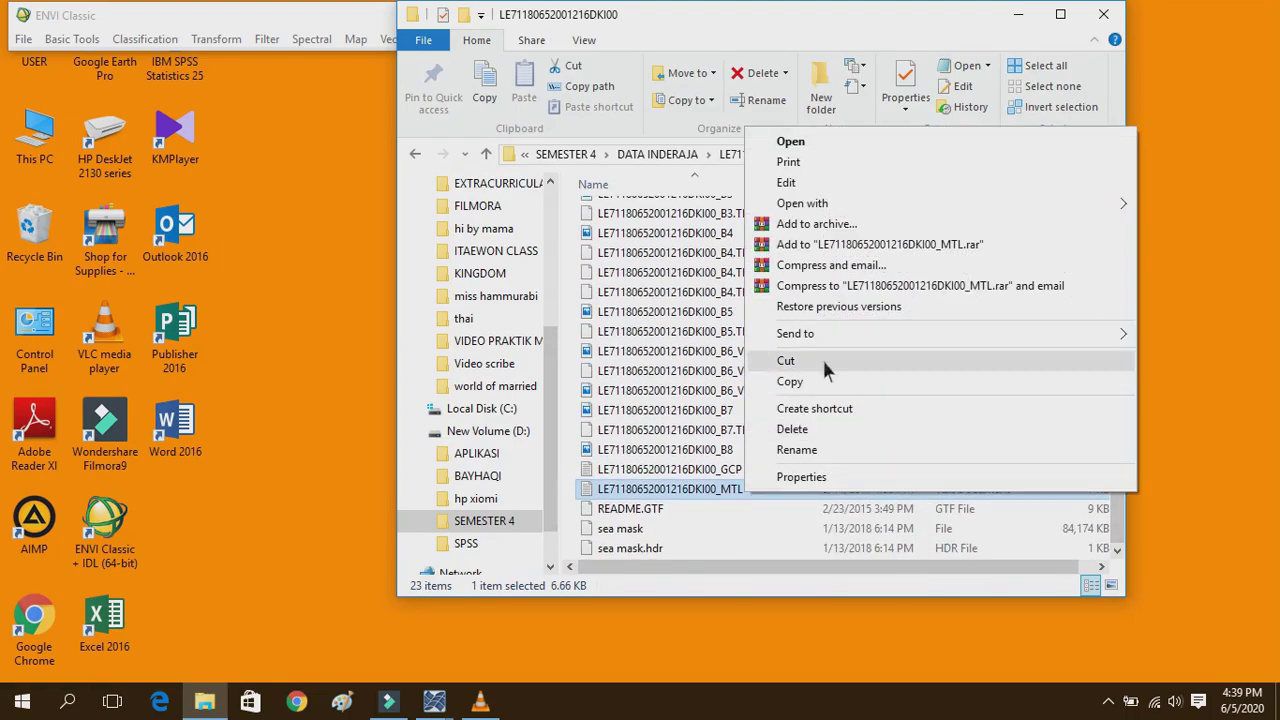
mouse_move(822, 206)
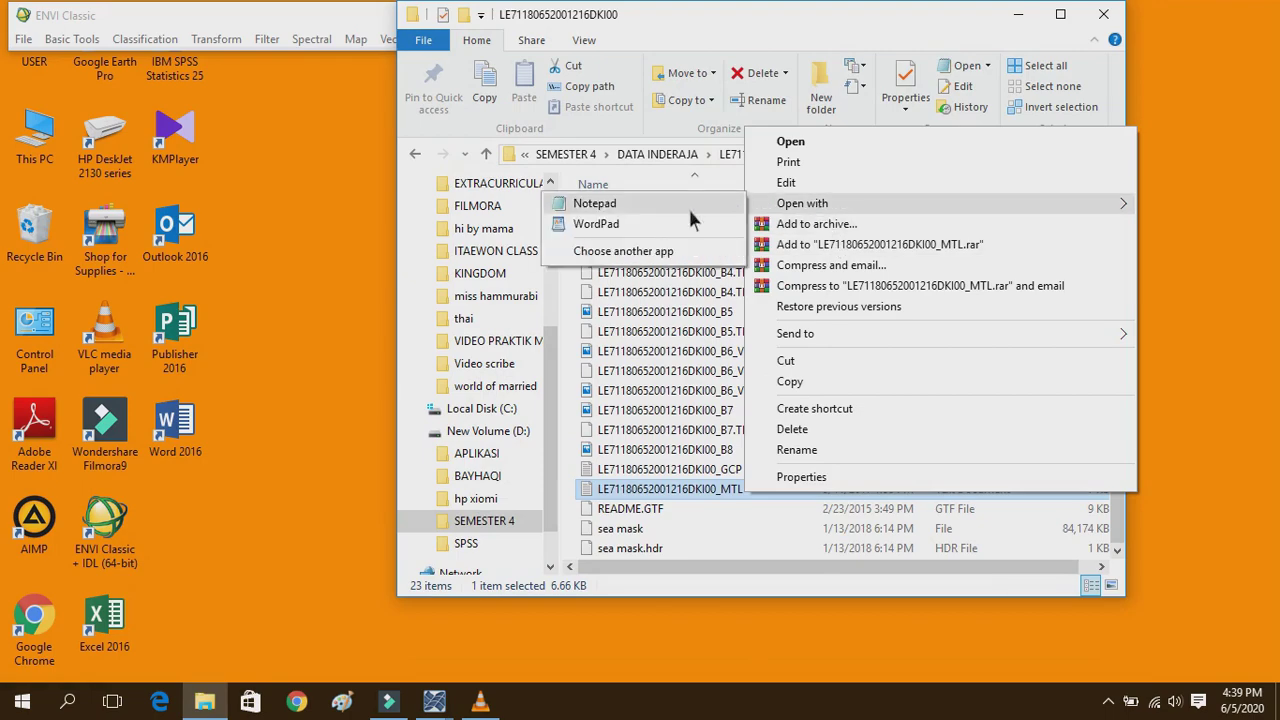
left_click(645, 222)
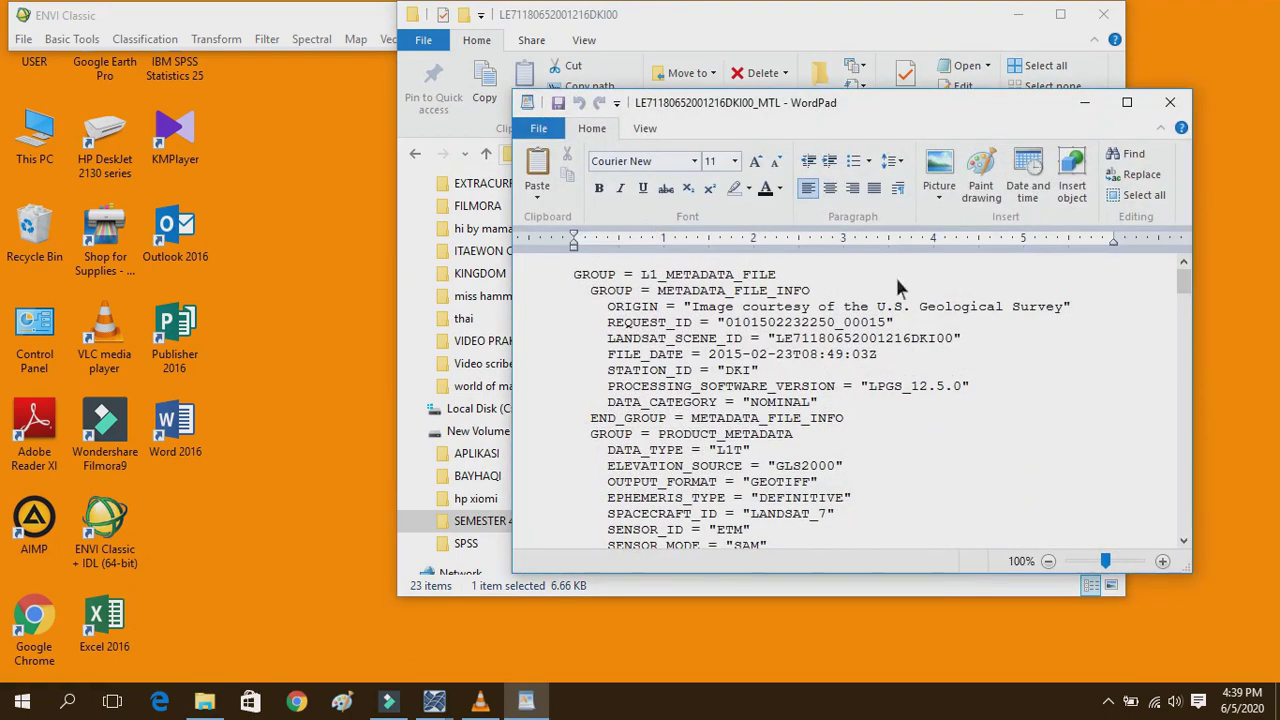
left_click(1035, 16)
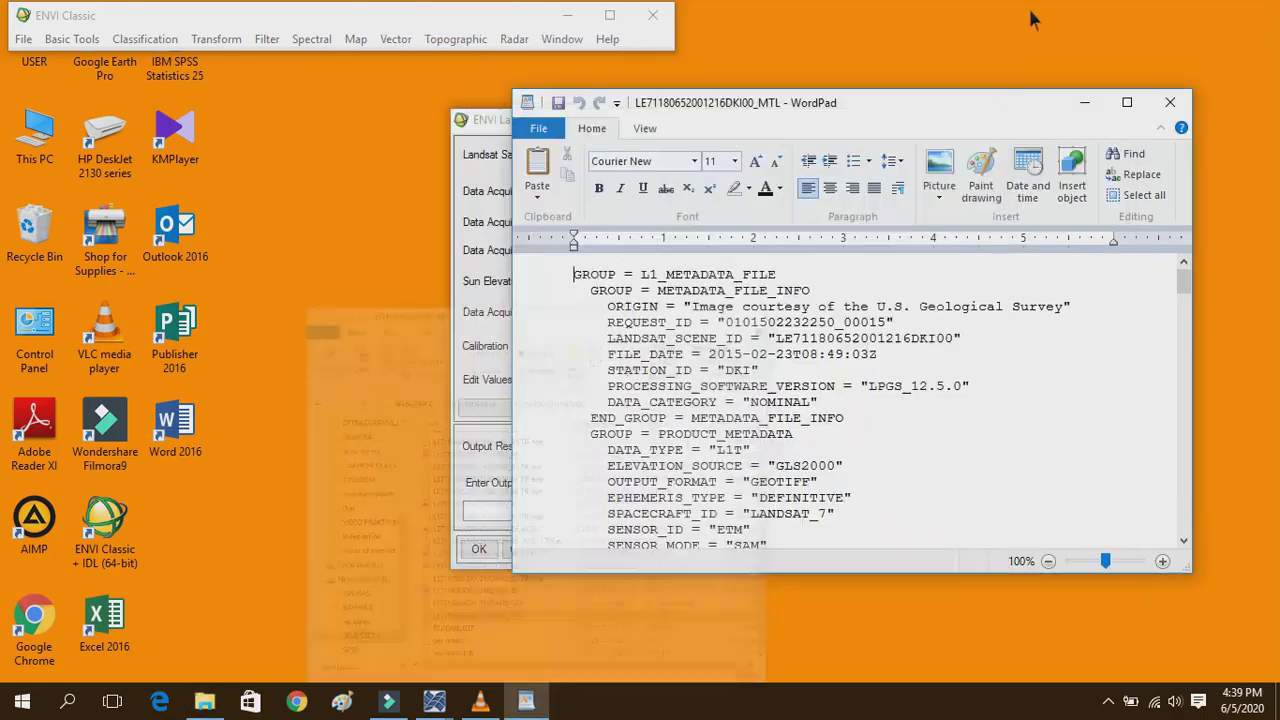
left_click_drag(504, 120, 272, 115)
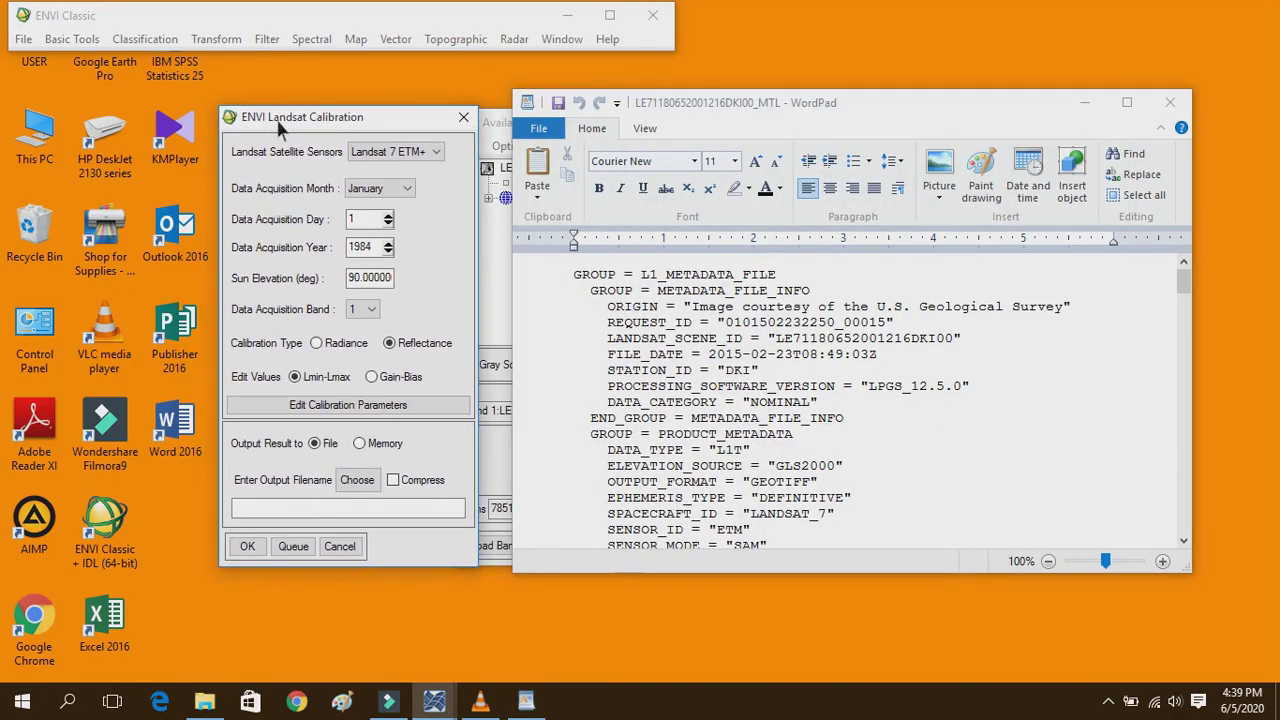
Search the metadata file for "date" up to the DATE_ACQUIRED entry and bring that line into clear view.
left_click(700, 376)
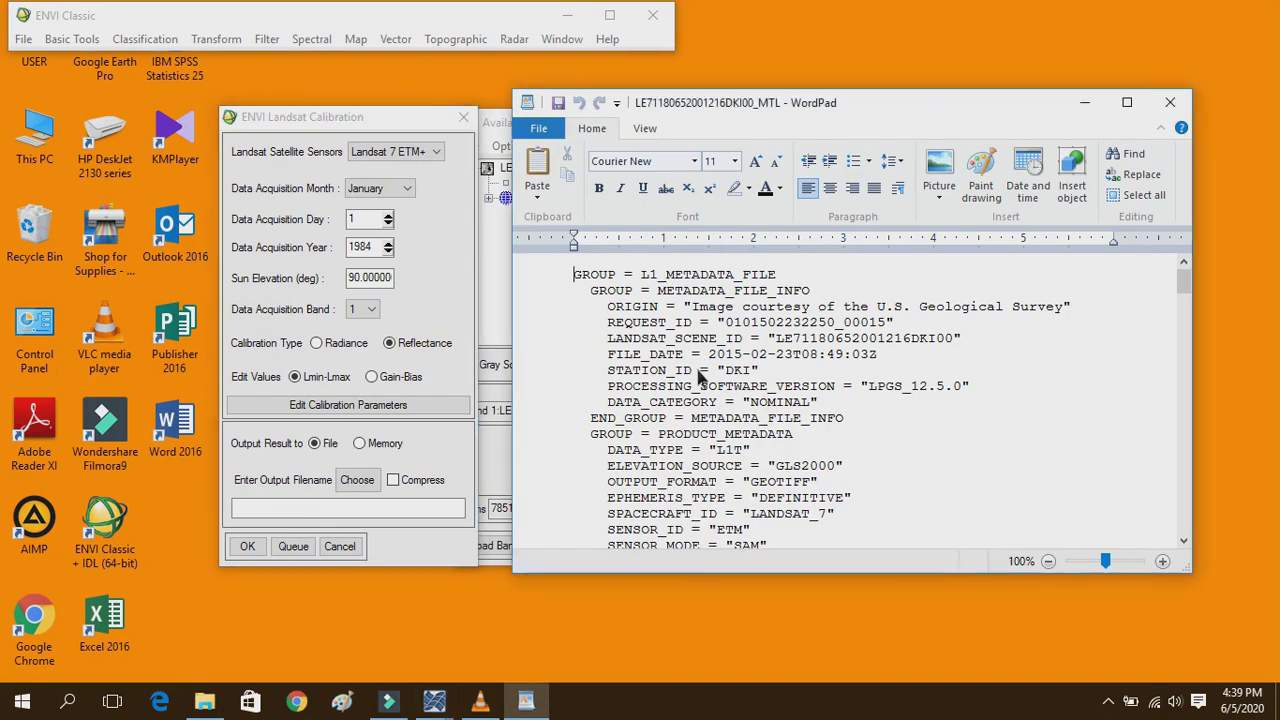
key("ctrl+f")
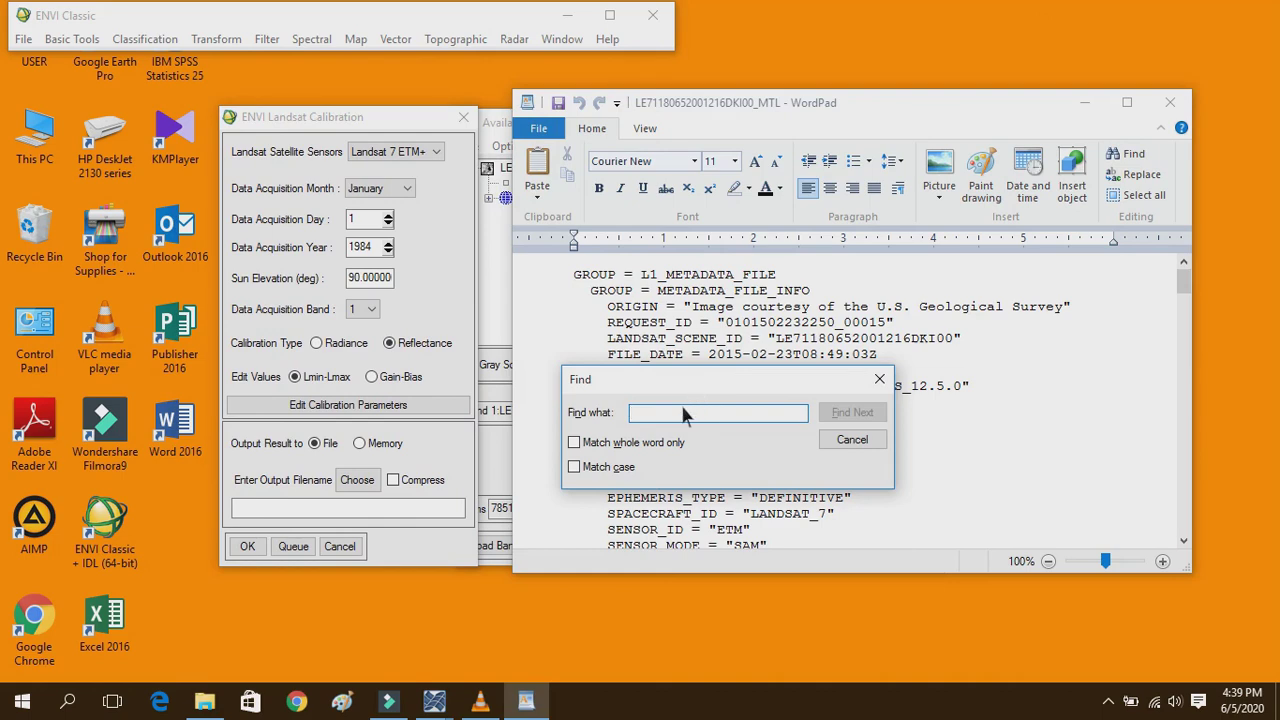
type("date")
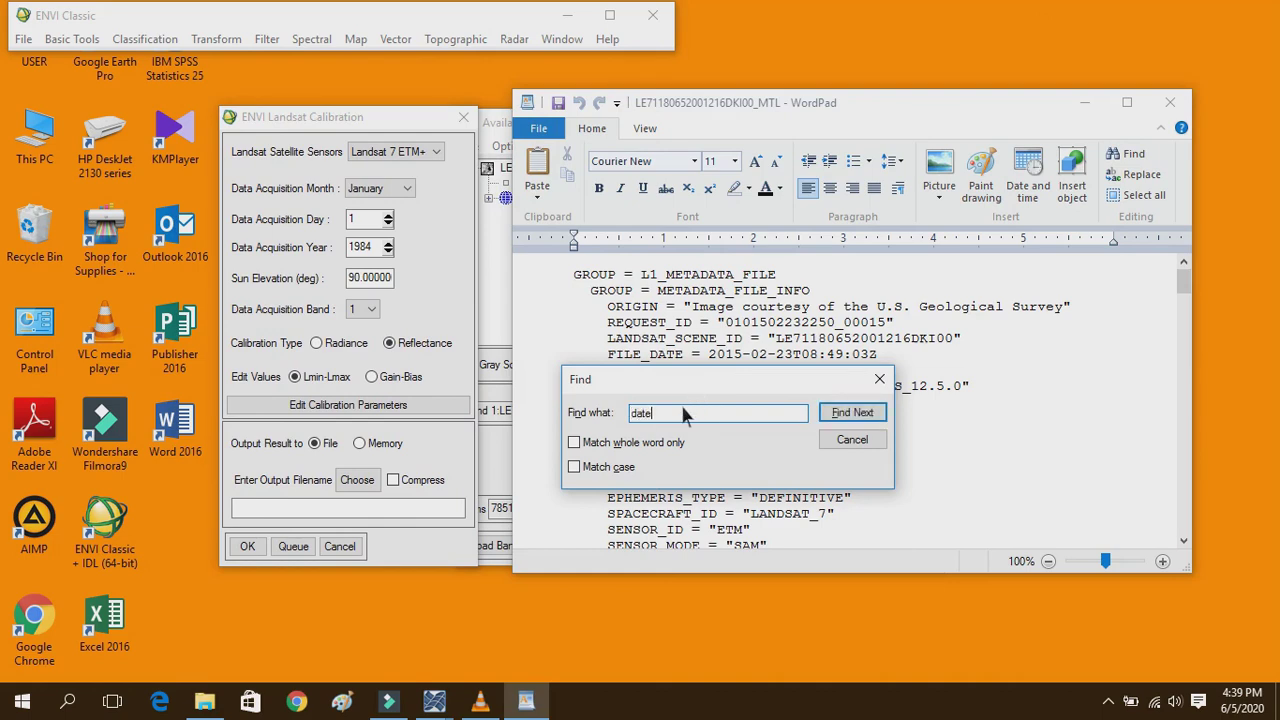
left_click(868, 416)
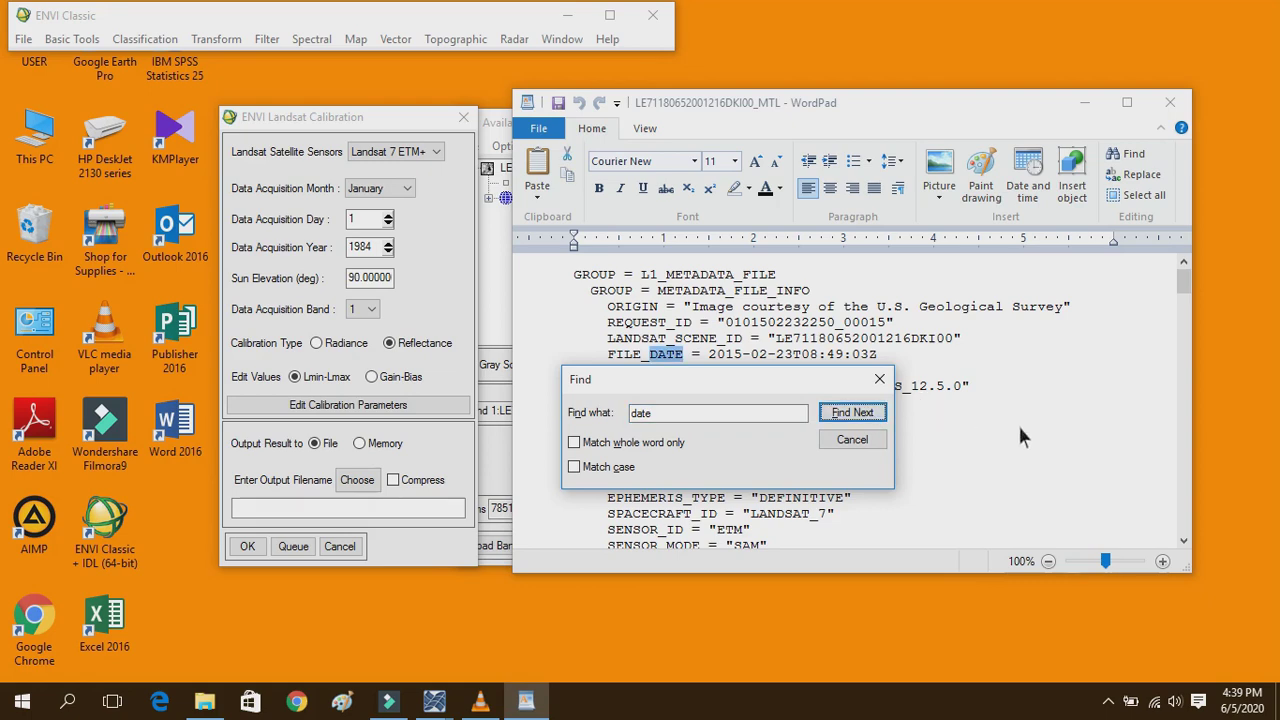
left_click(868, 416)
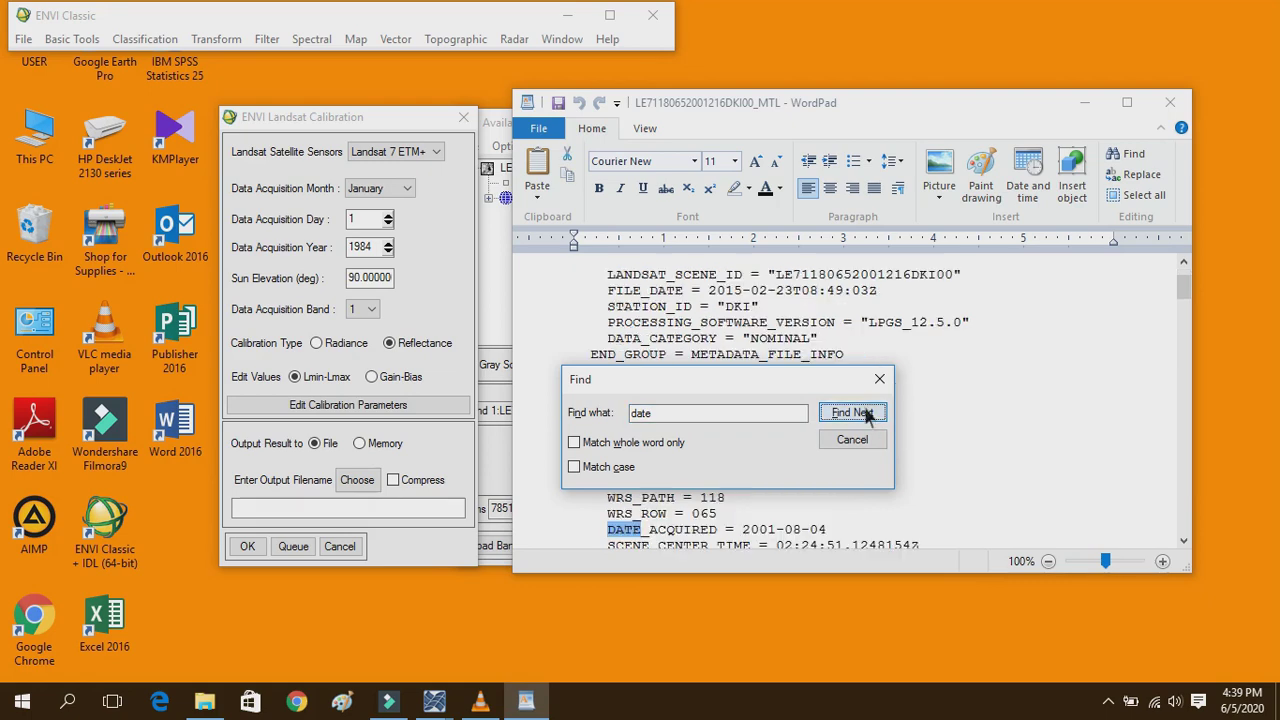
left_click_drag(750, 380, 975, 316)
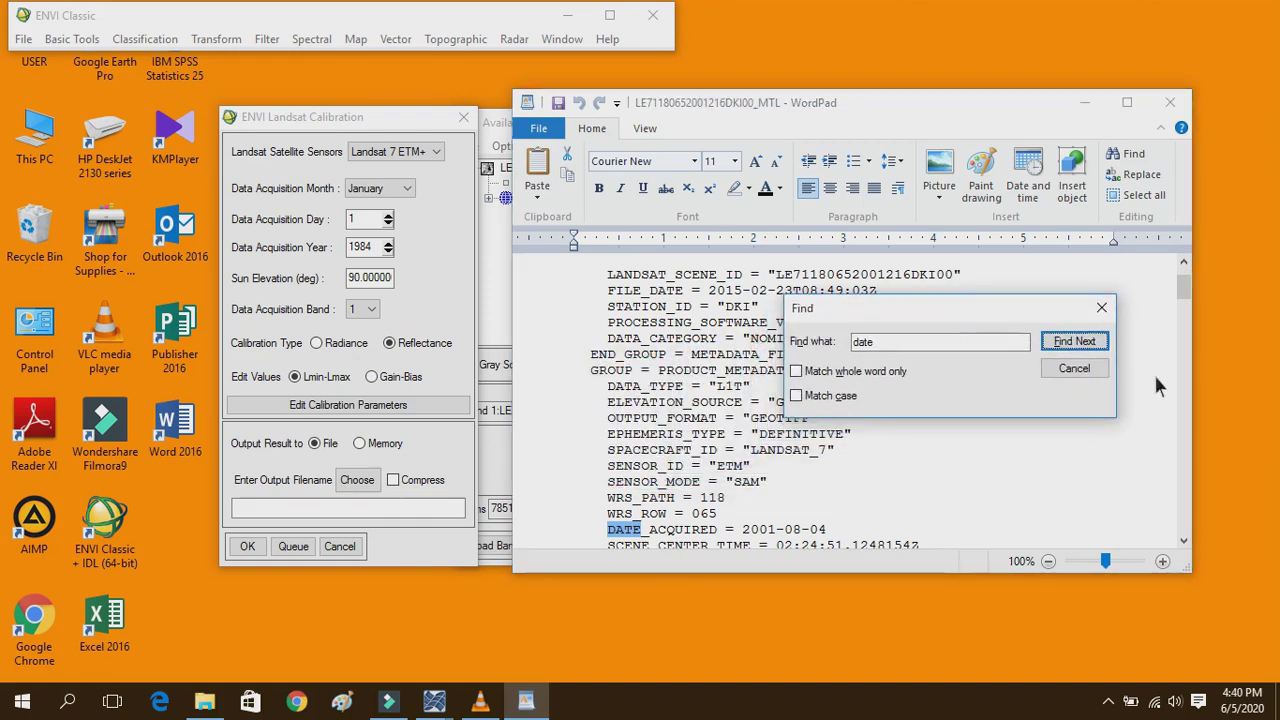
left_click(1190, 285)
left_click_drag(1191, 284, 1188, 291)
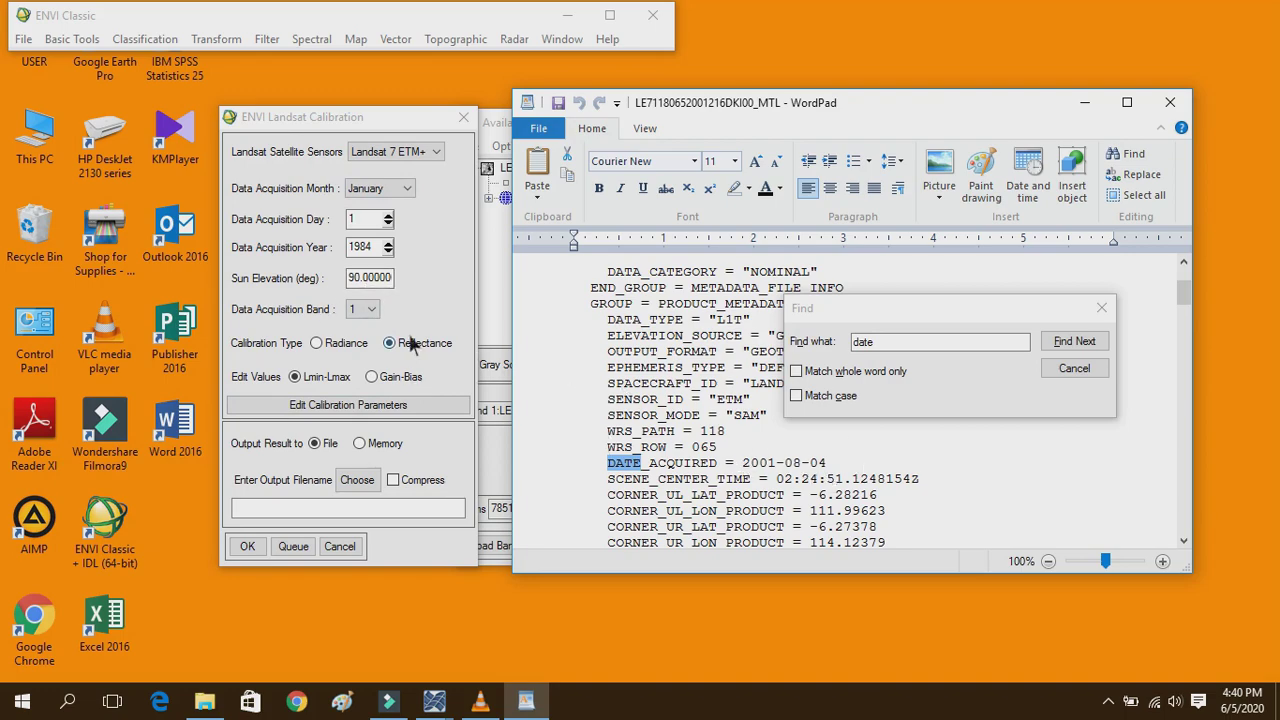
Set the data acquisition date in the Landsat calibration settings to year 2001, day 4, month August.
double_click(383, 250)
type("1")
type("00")
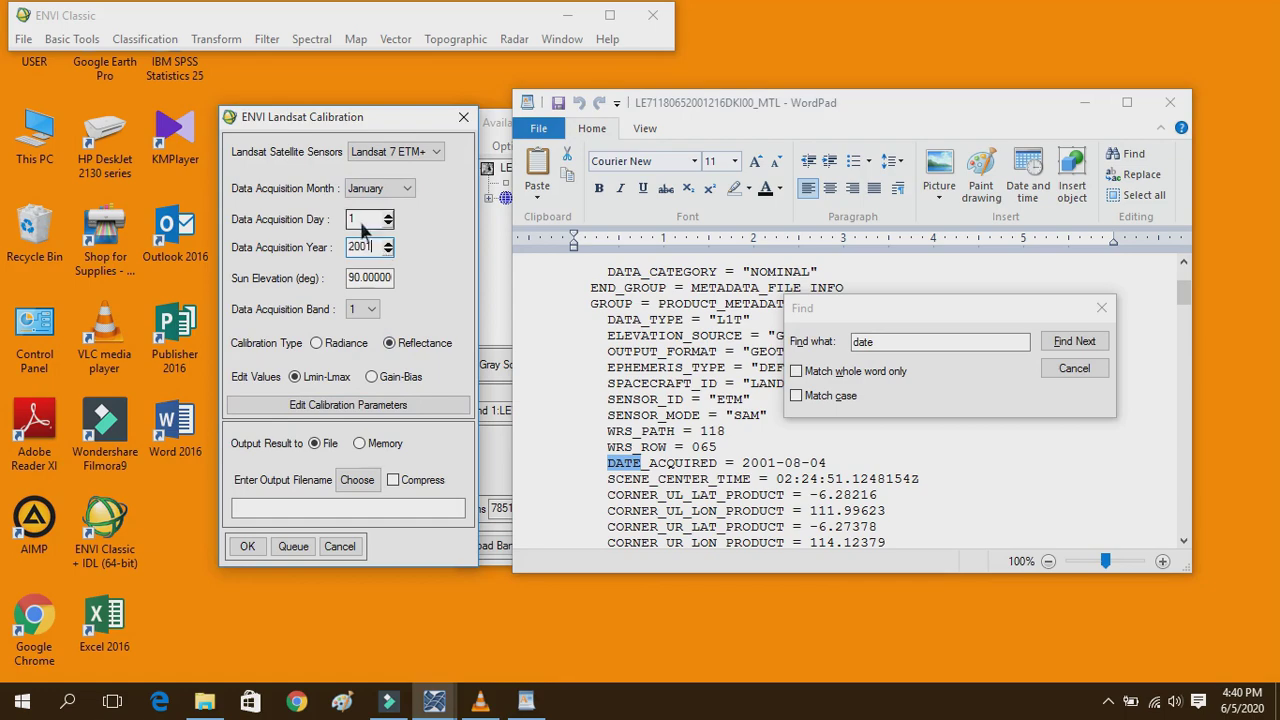
key("BackSpace")
type("4")
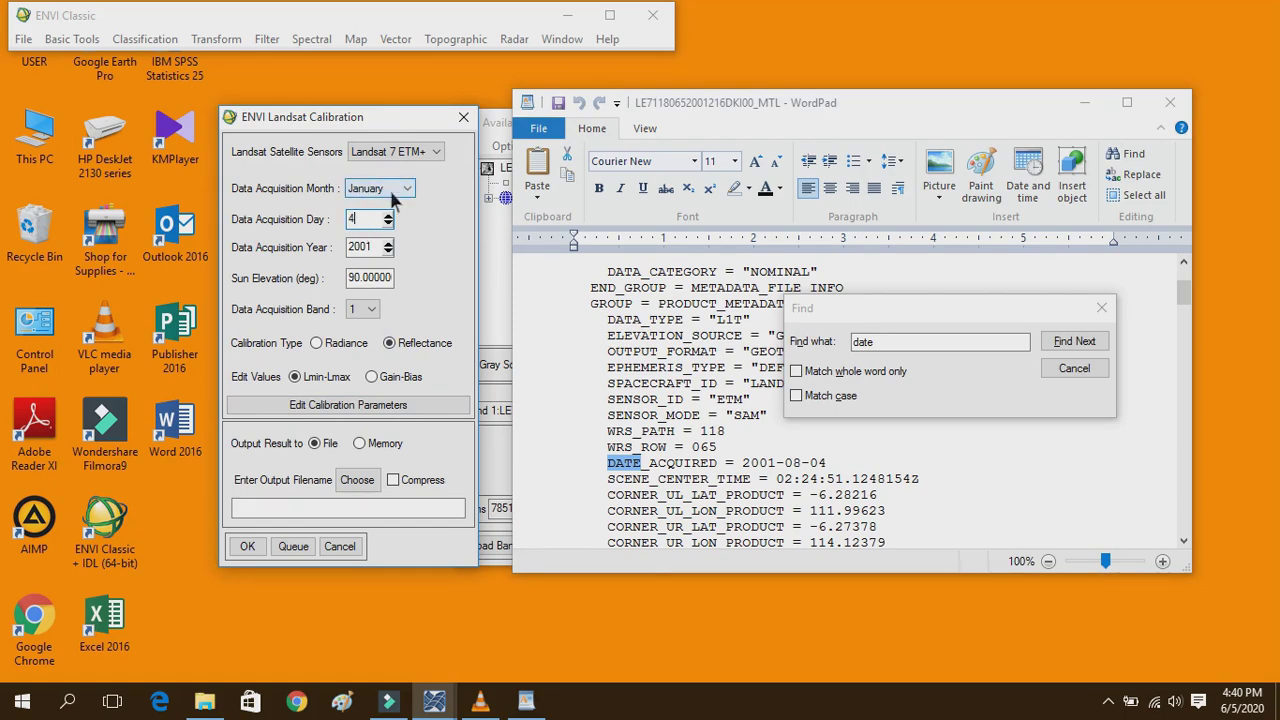
left_click(391, 192)
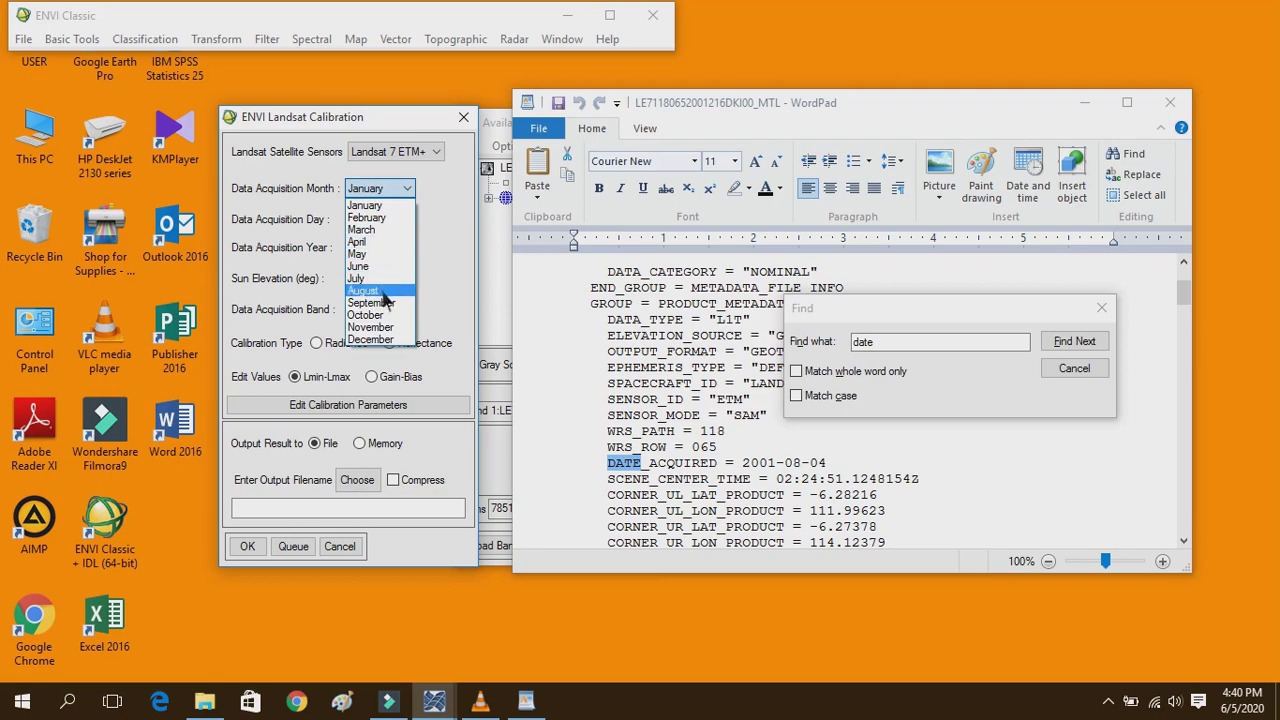
left_click(381, 291)
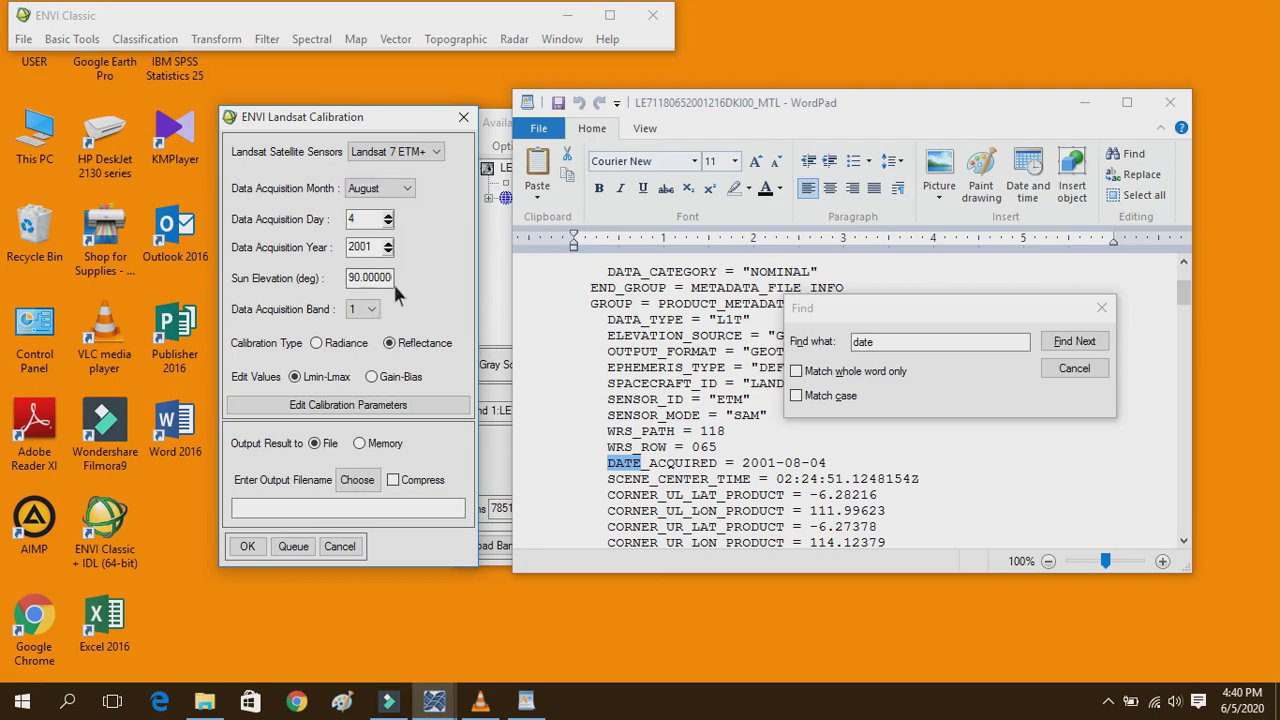
Search the metadata file for "sun" to locate the SUN_ELEVATION entry.
left_click(886, 344)
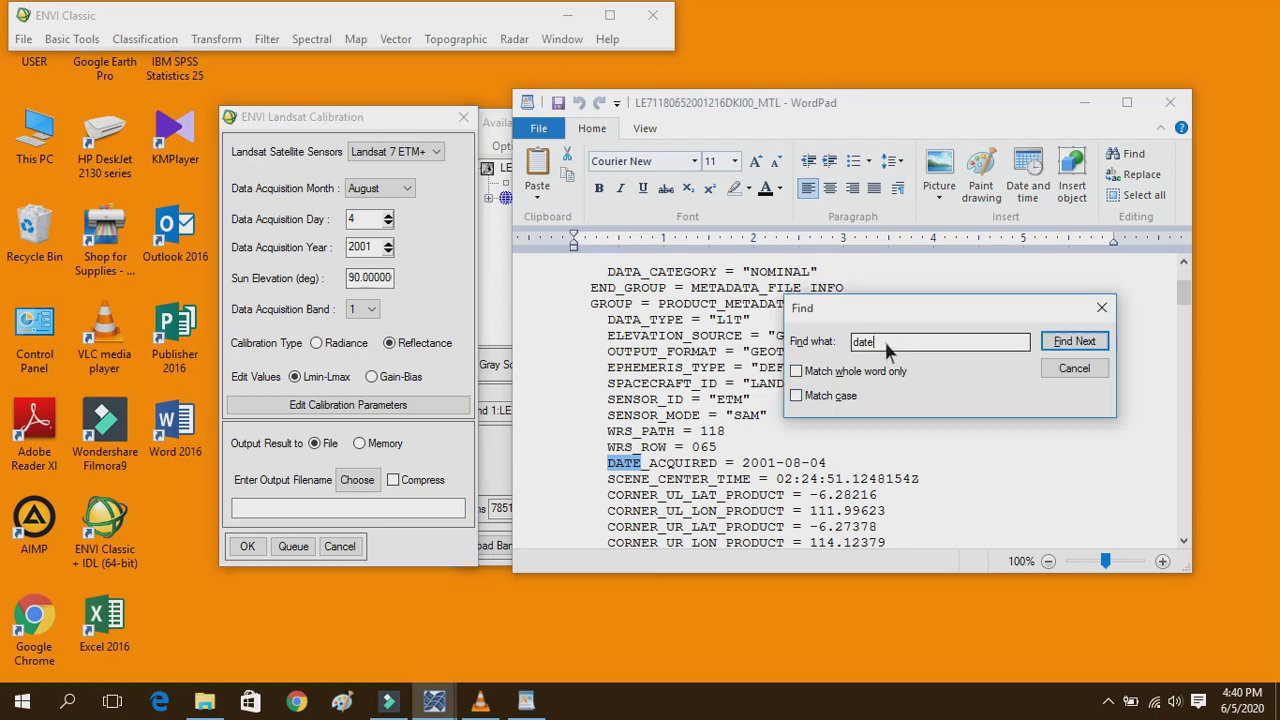
key("BackSpace")
key("BackSpace")
key("BackSpace")
key("BackSpace")
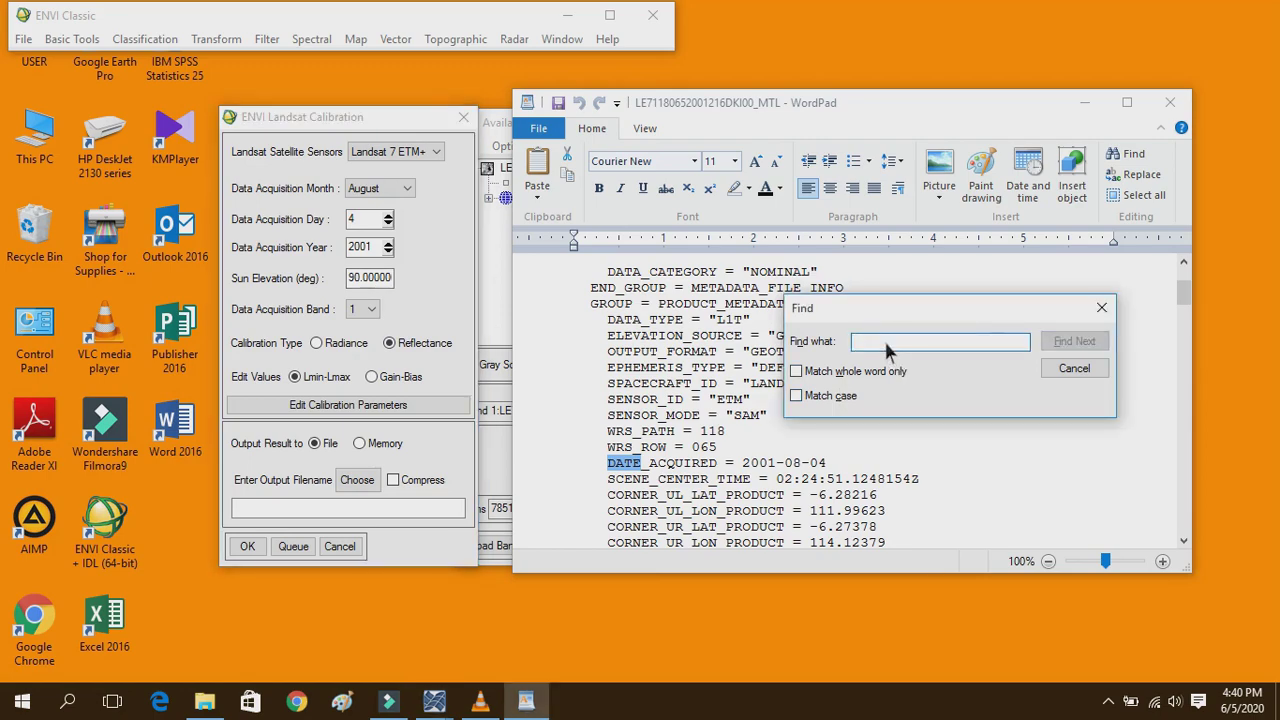
type("sun")
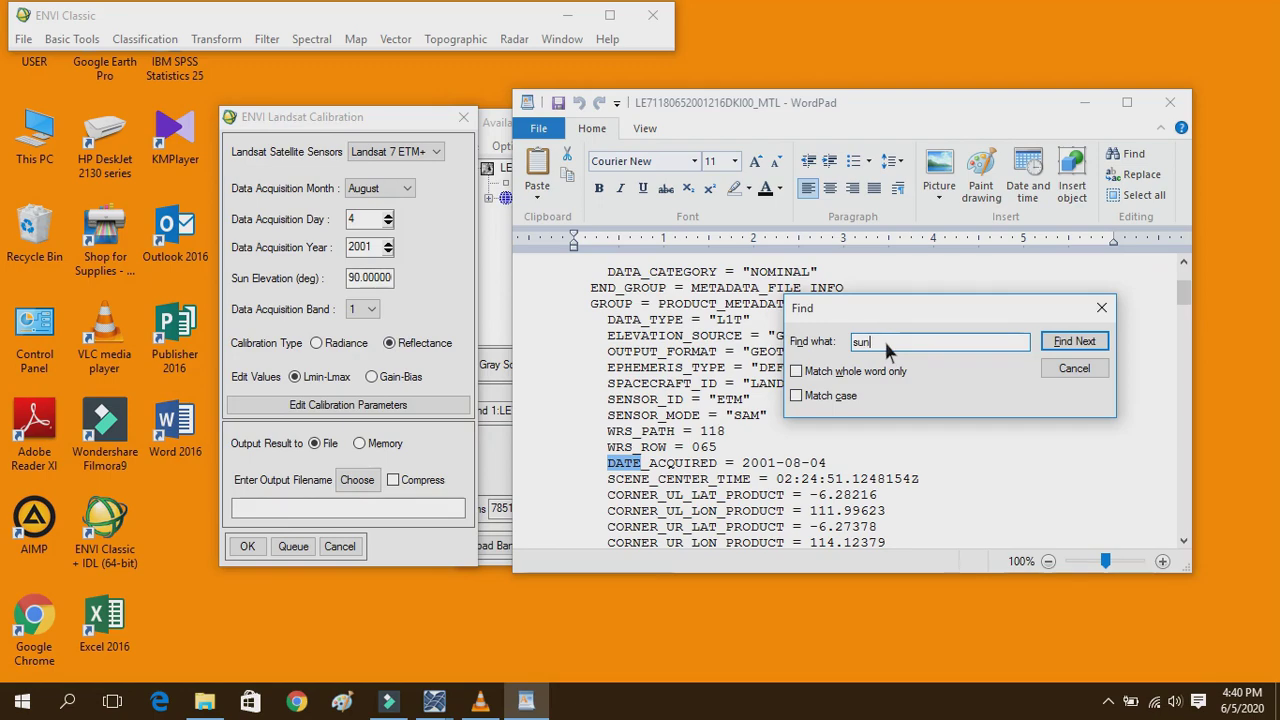
left_click(1089, 345)
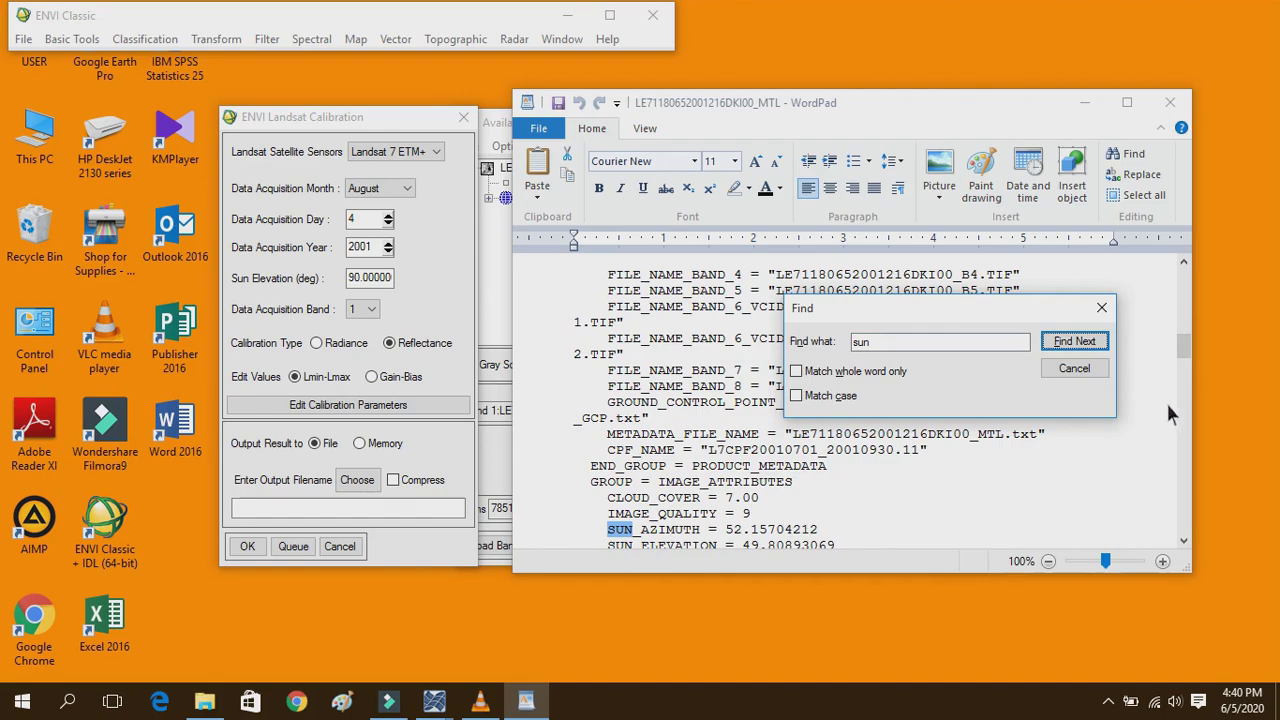
left_click(1186, 350)
mouse_move(1190, 352)
left_mouse_down()
mouse_move(1188, 372)
mouse_move(1188, 358)
left_mouse_up()
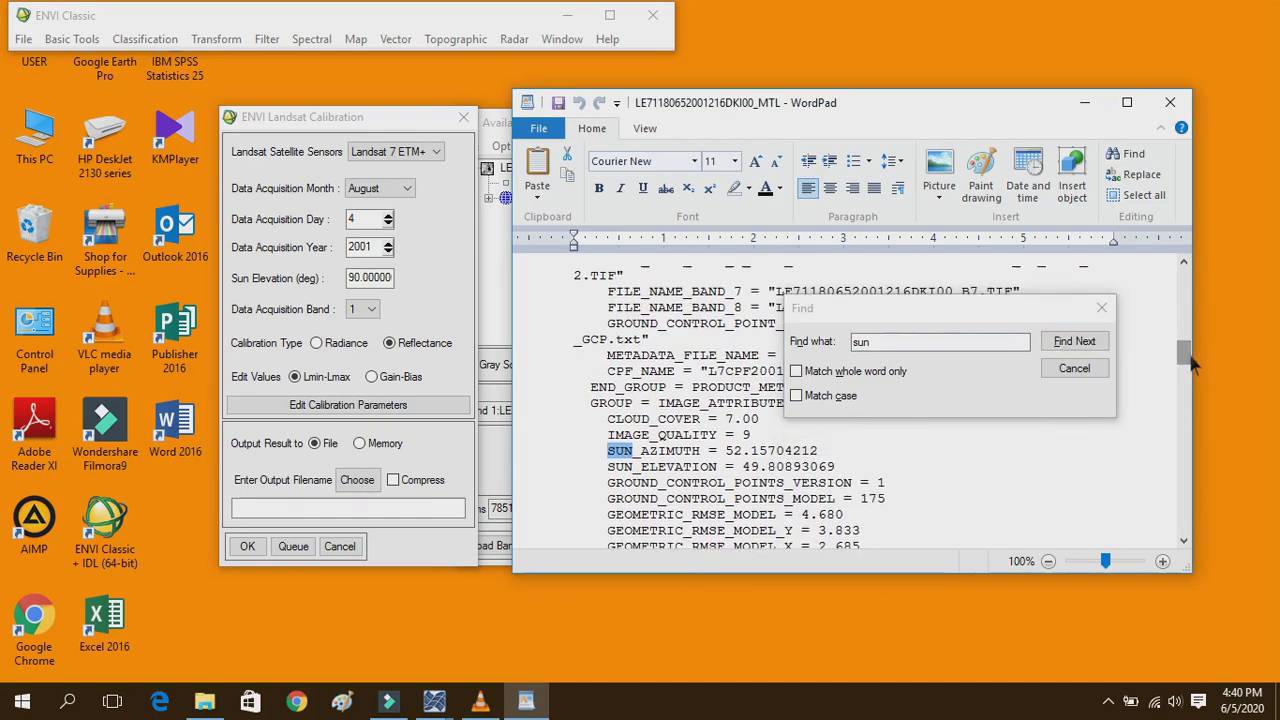
Copy the SUN_ELEVATION value 49.80893069 from the metadata into the calibration's sun elevation setting.
left_click(751, 467)
key("shift+End")
key("ctrl+c")
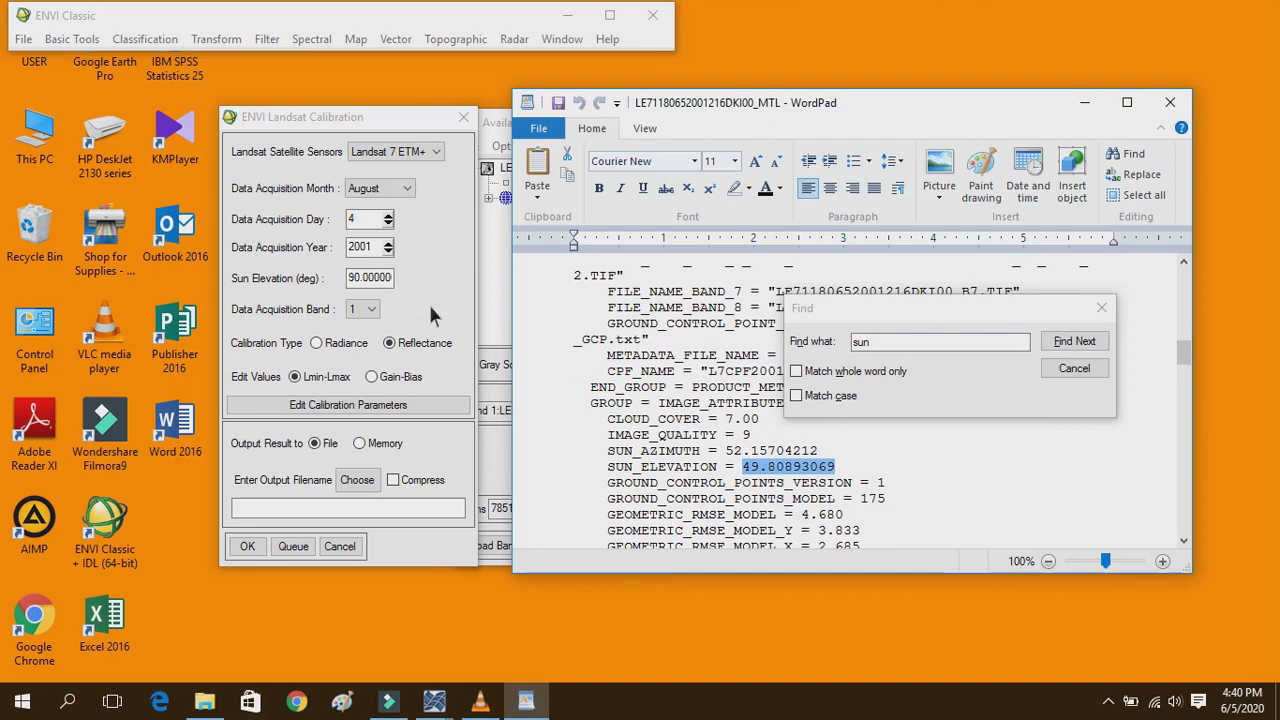
left_click(385, 280)
double_click(385, 280)
key("ctrl+v")
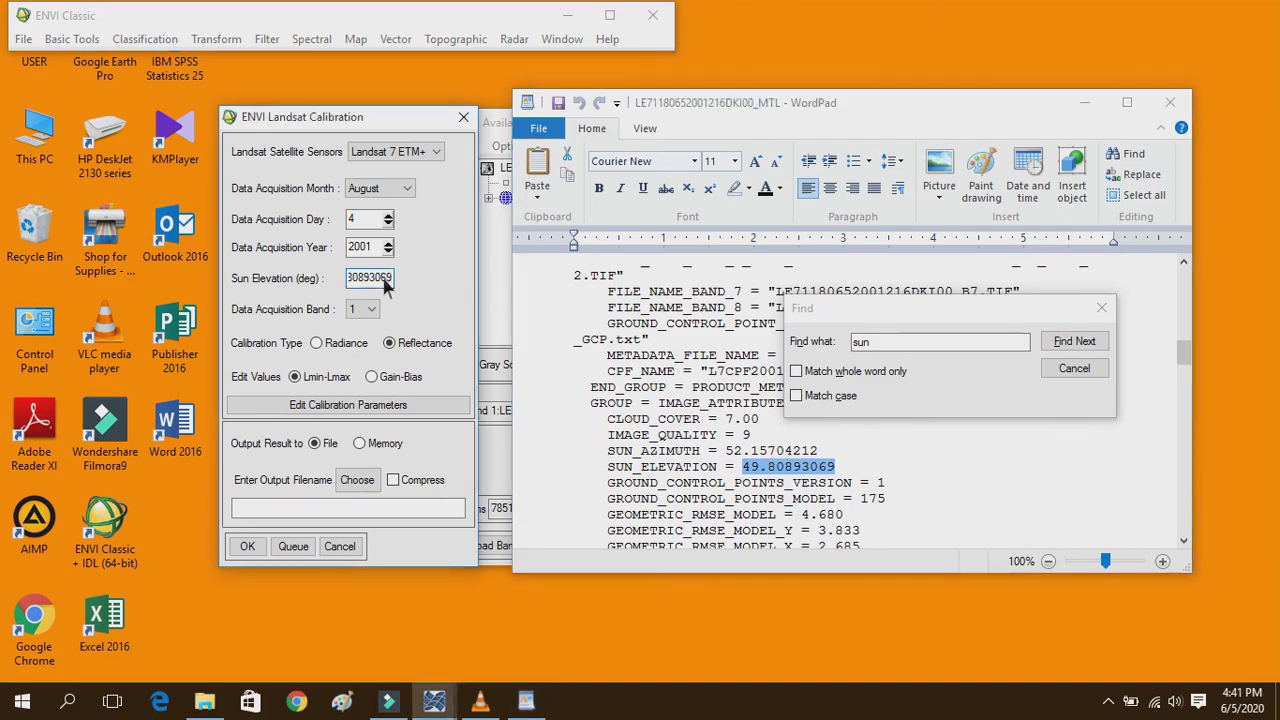
Set the calibration type to Radiance, and in the calibration parameters choose the Low radiance range with Lmax 191.600.
left_click(326, 348)
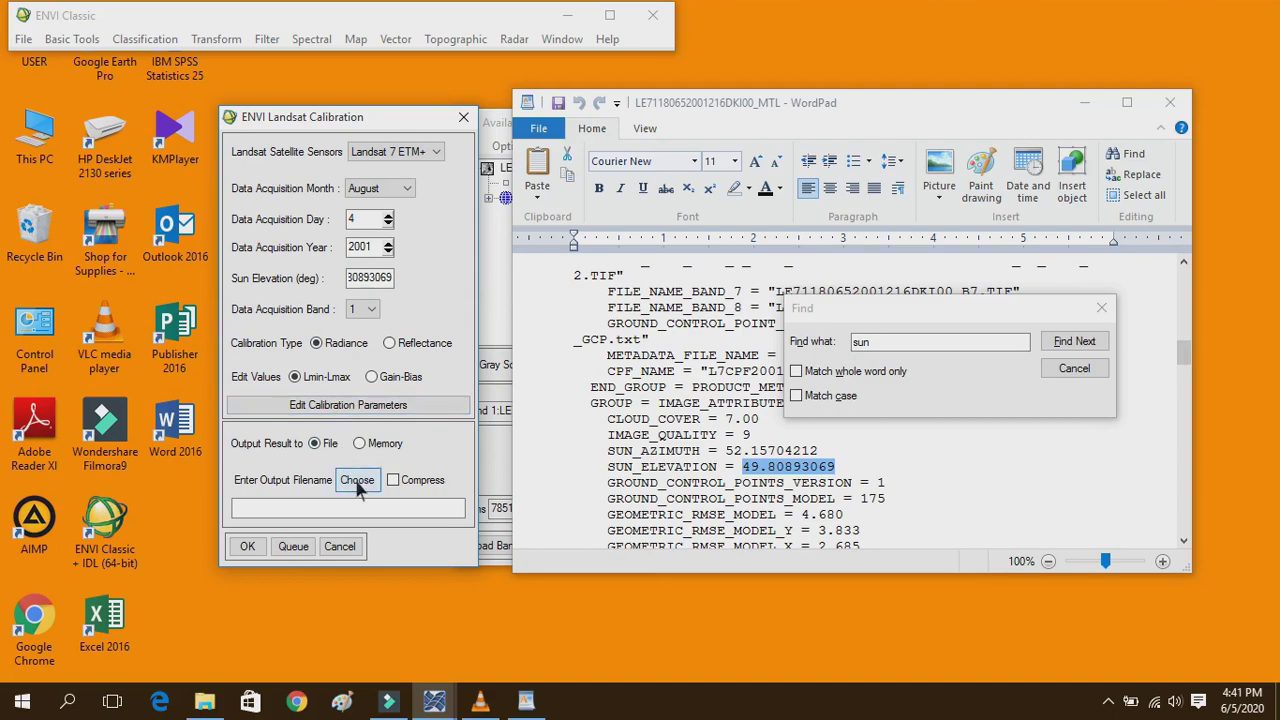
left_click(345, 408)
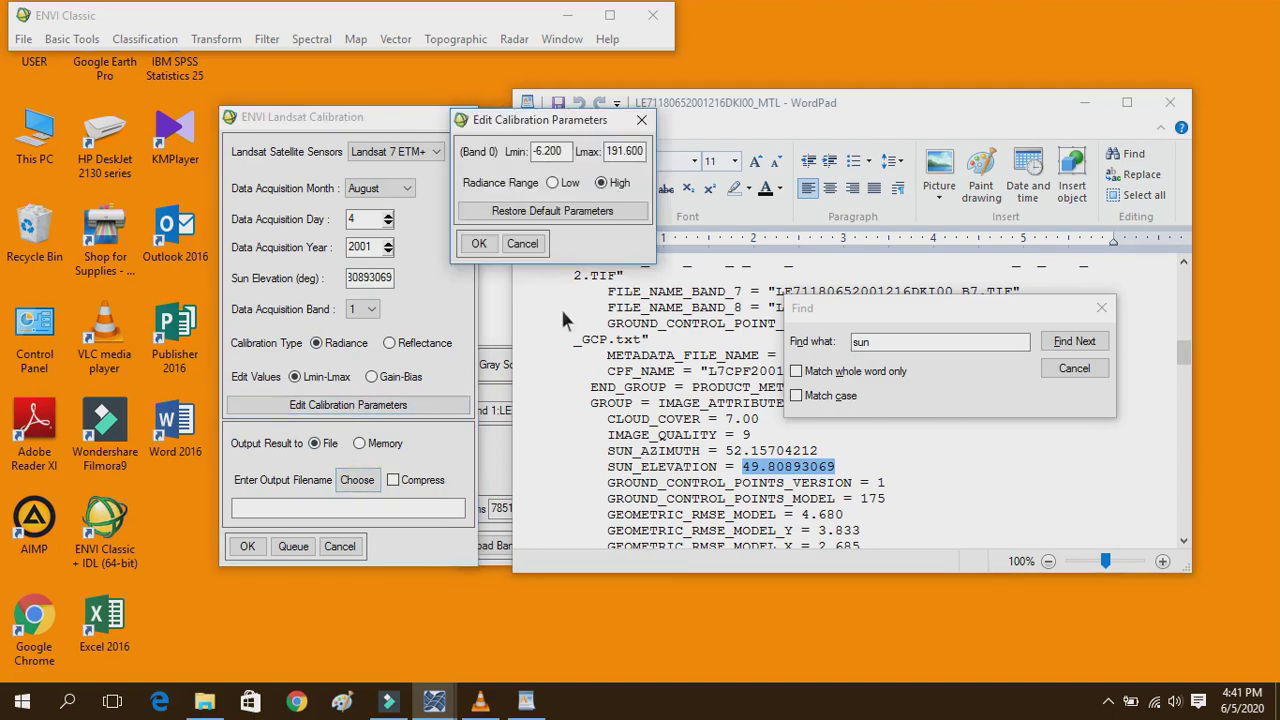
left_click(553, 183)
left_click(628, 152)
double_click(629, 153)
type("191.600")
left_click(479, 244)
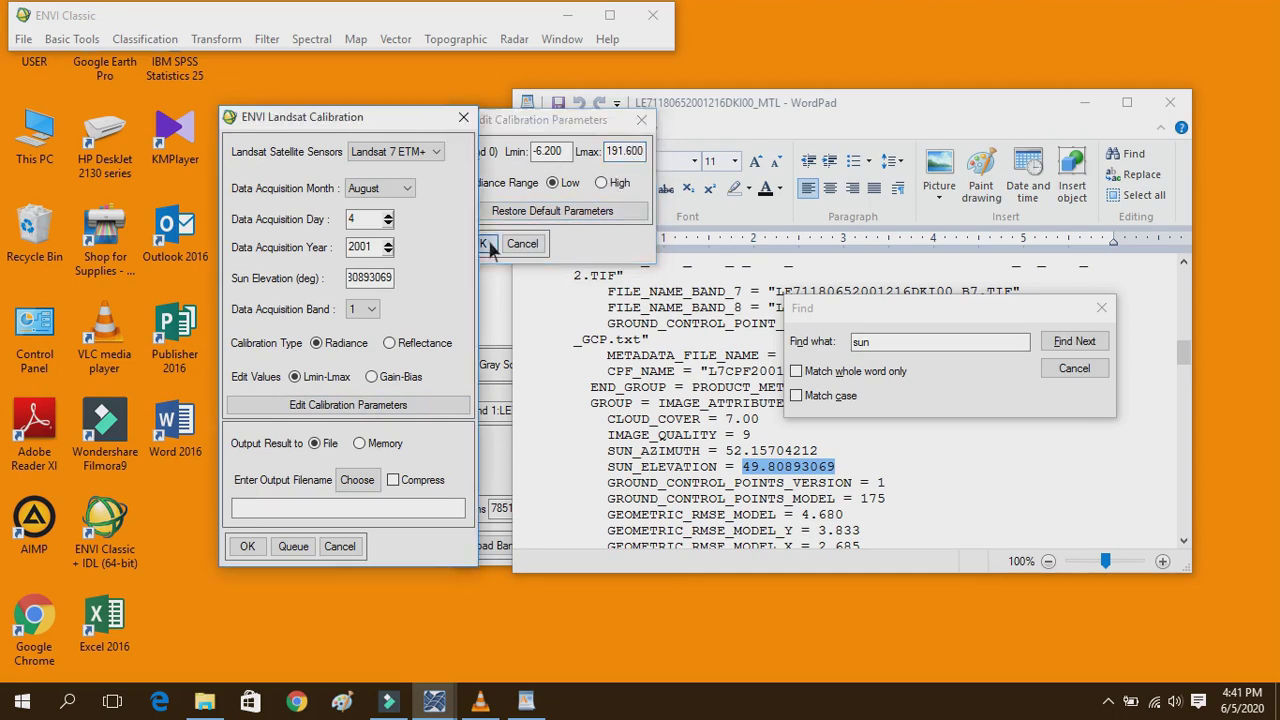
Set the calibration output file to "penginderaan jauh" in the Temp folder and run the Landsat calibration.
left_click(357, 480)
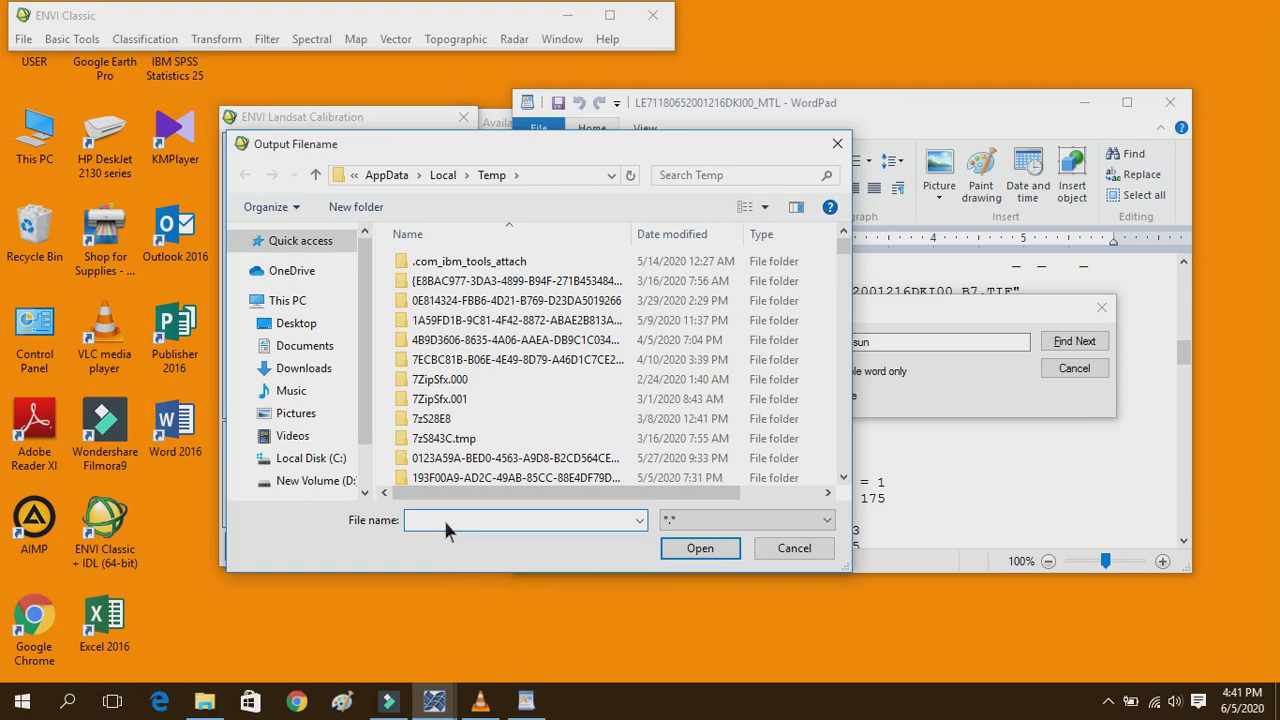
type("p")
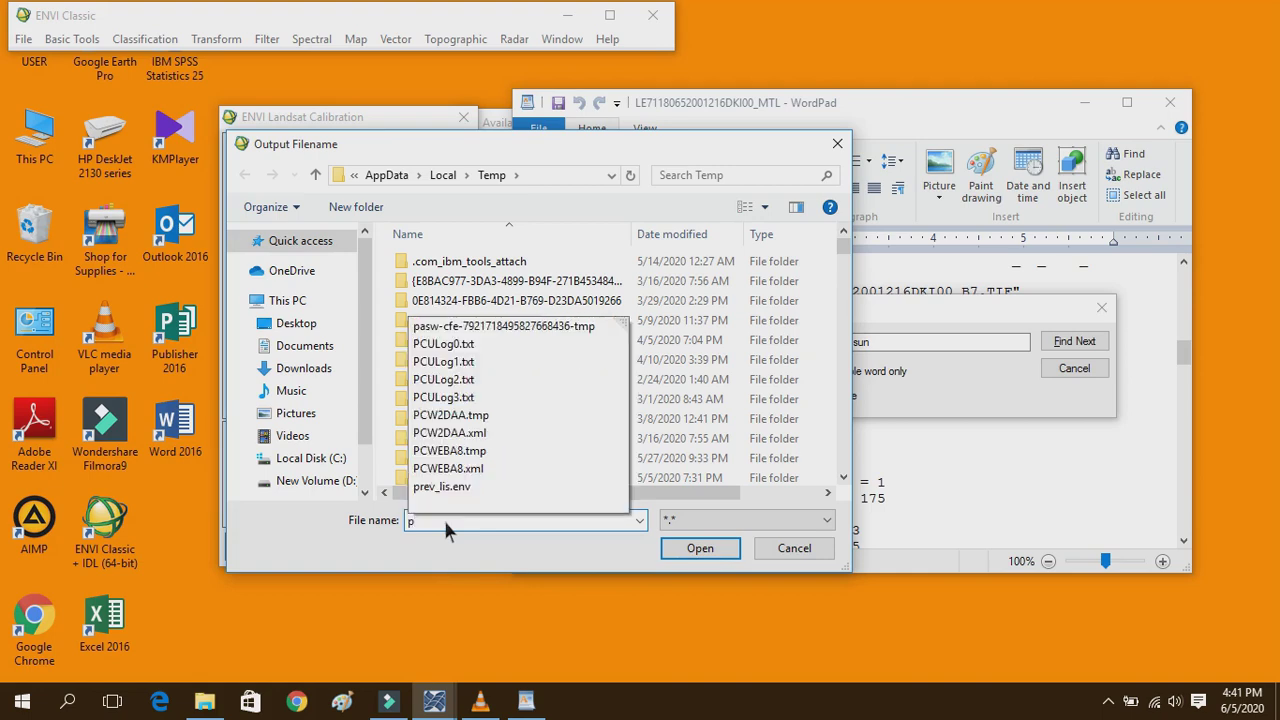
type("engin")
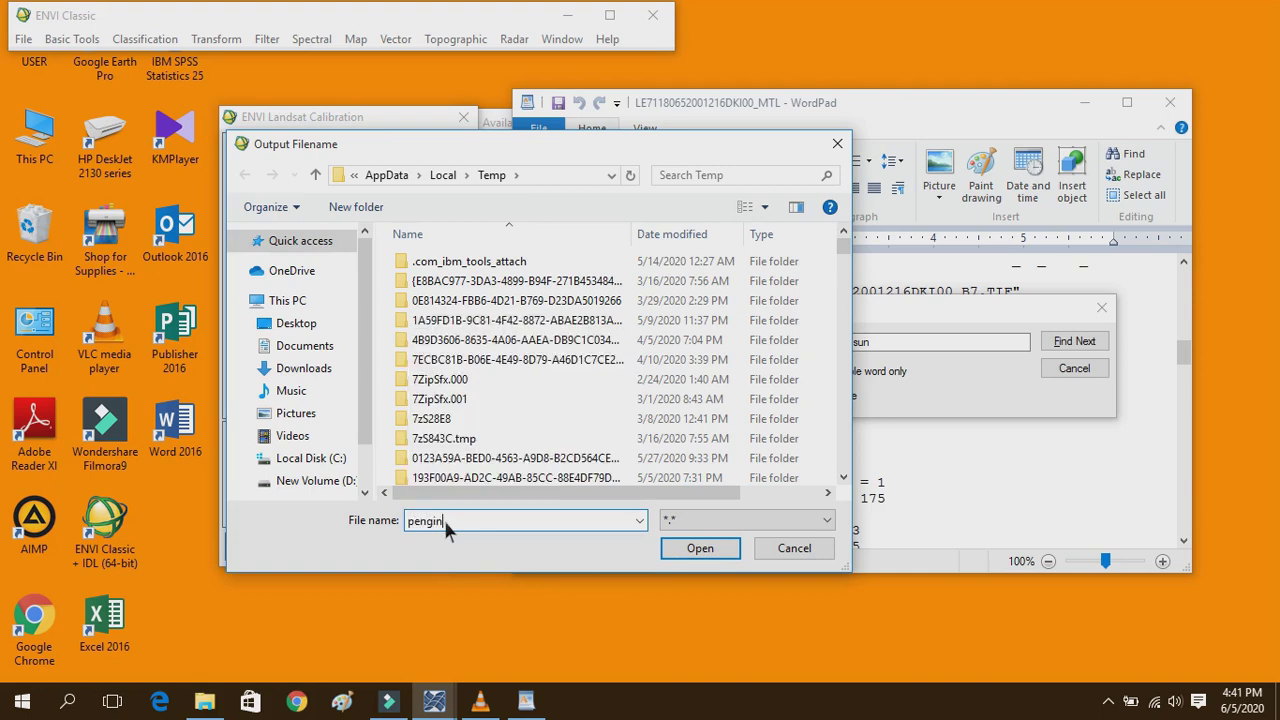
type("deraan jauh")
left_click(695, 552)
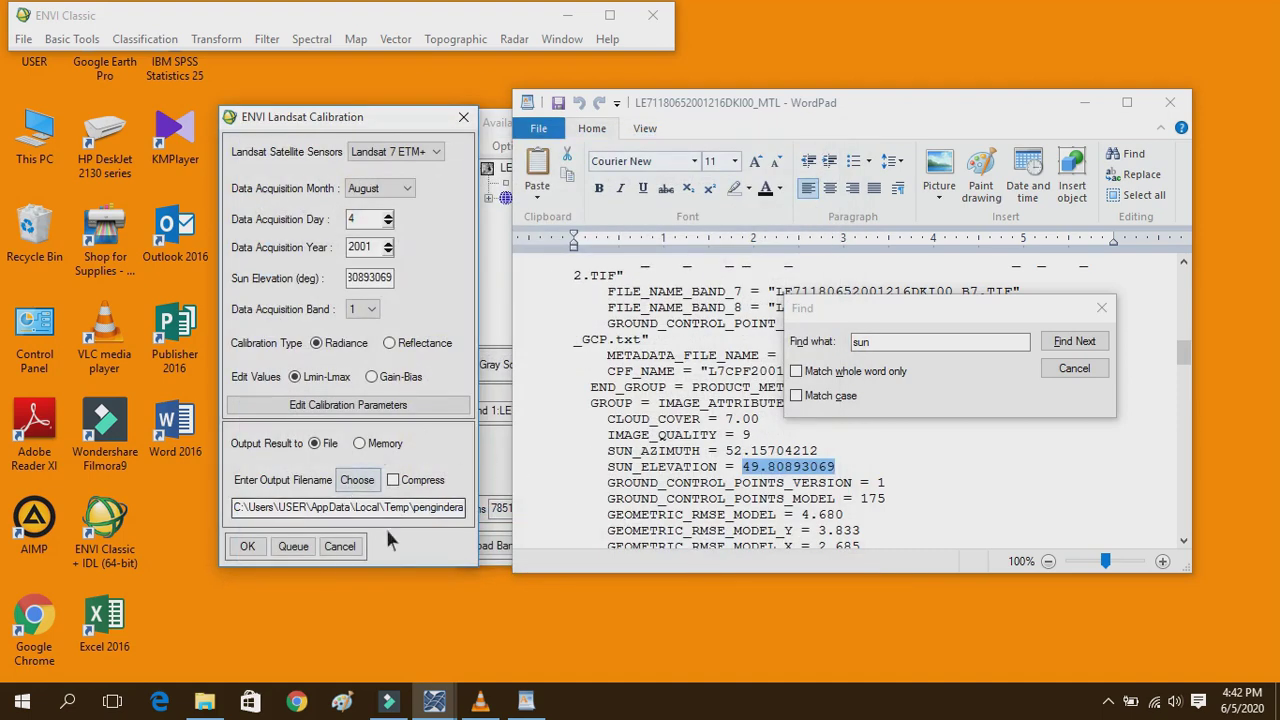
left_click(248, 552)
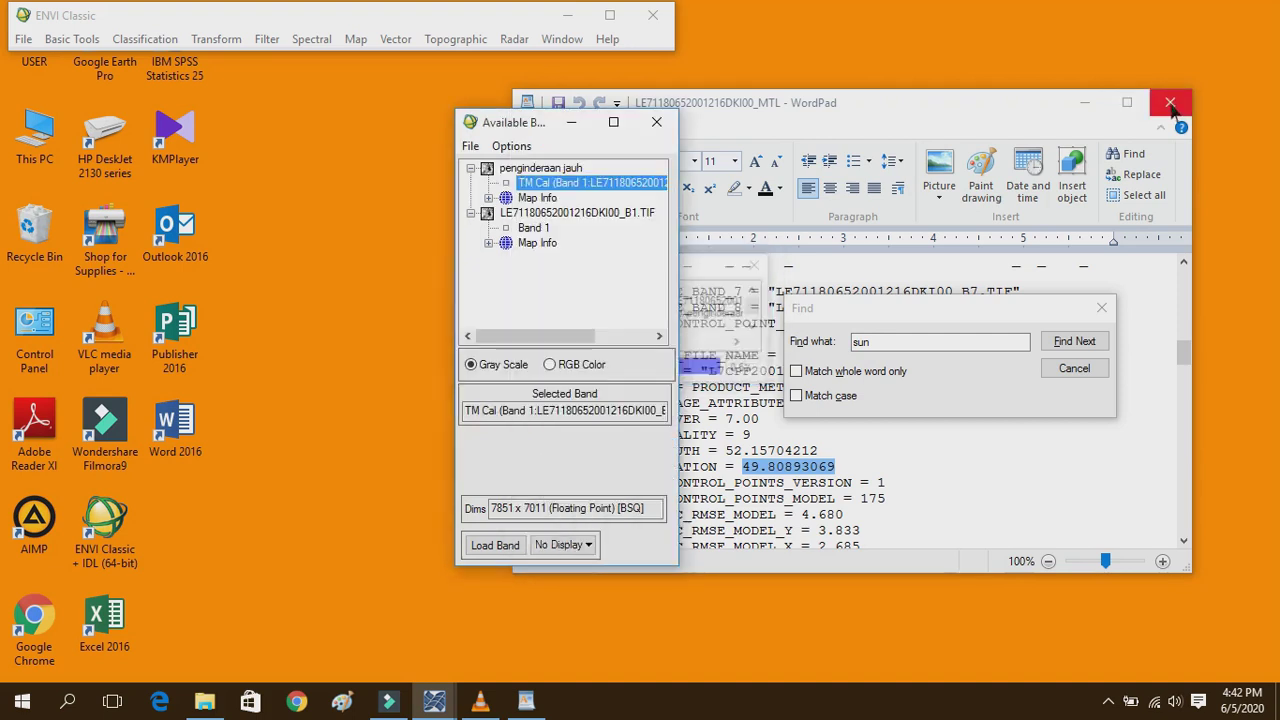
Close the MTL metadata document and load the calibrated TM Cal band 1 as gray scale into a new display.
left_click(1169, 102)
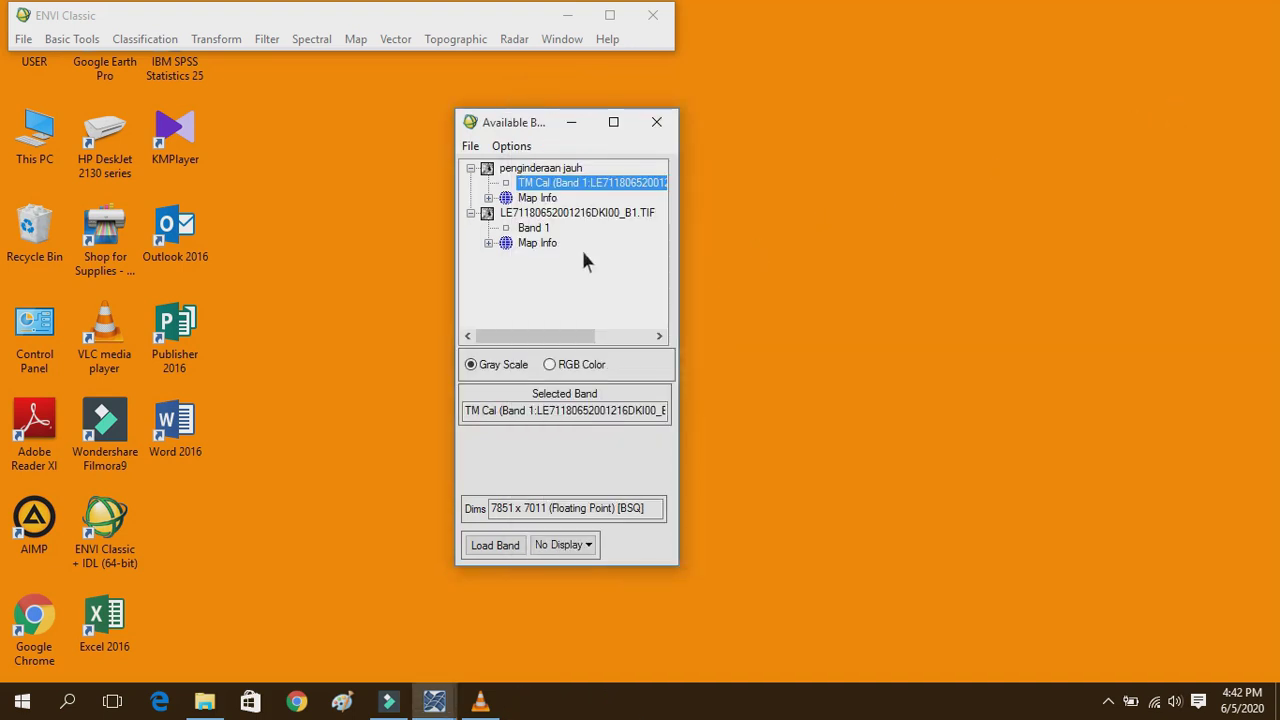
left_click(535, 182)
left_click(505, 556)
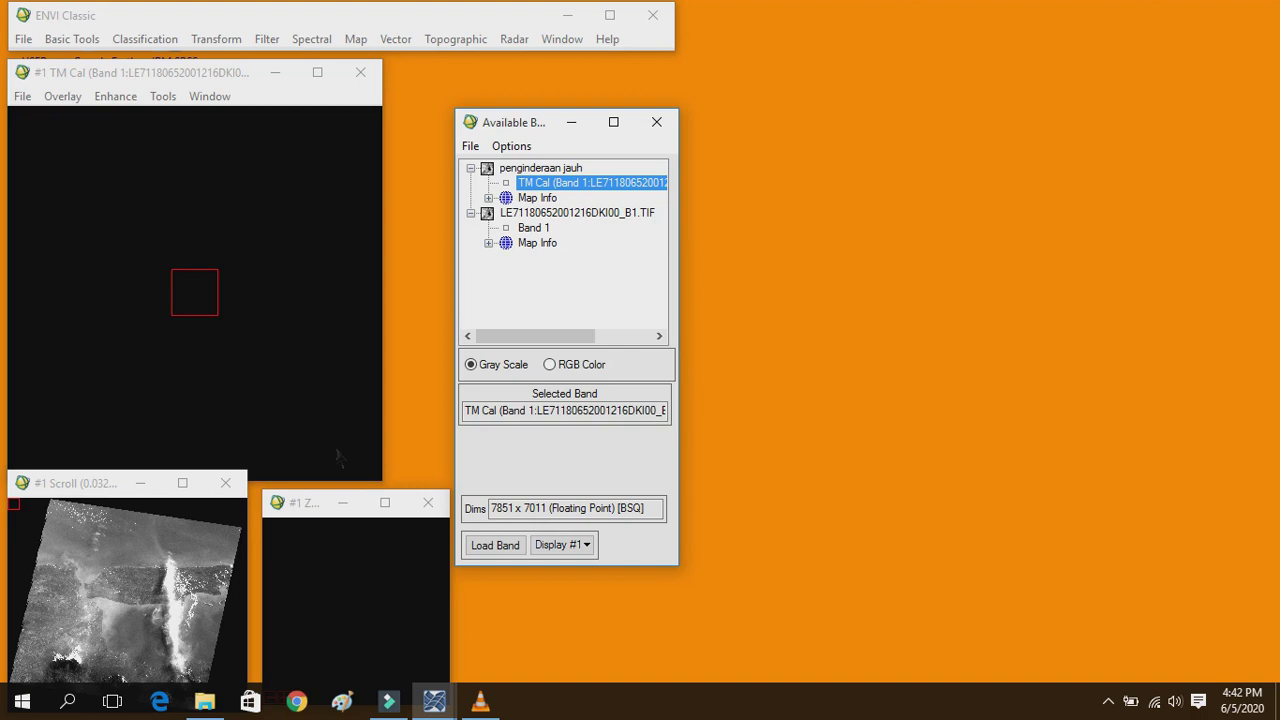
Compute Quick Stats for the calibrated "penginderaan jauh" file.
left_click(527, 169)
right_click(527, 172)
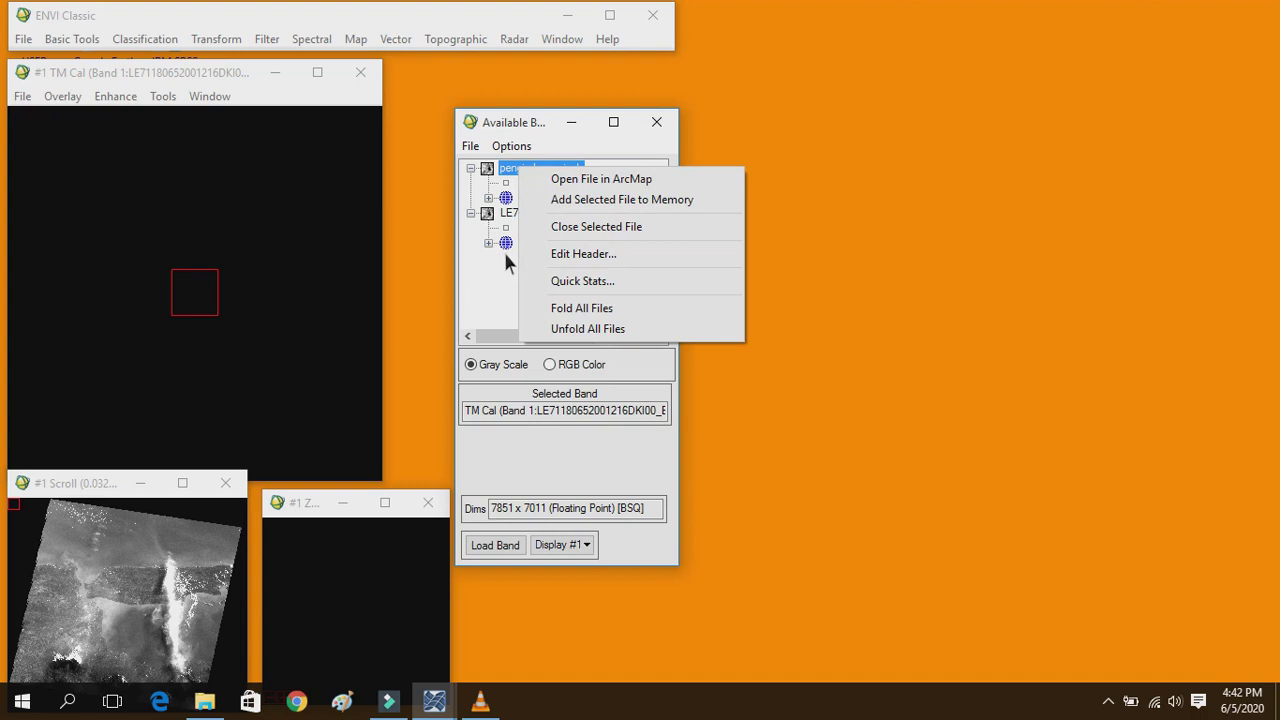
left_click(500, 278)
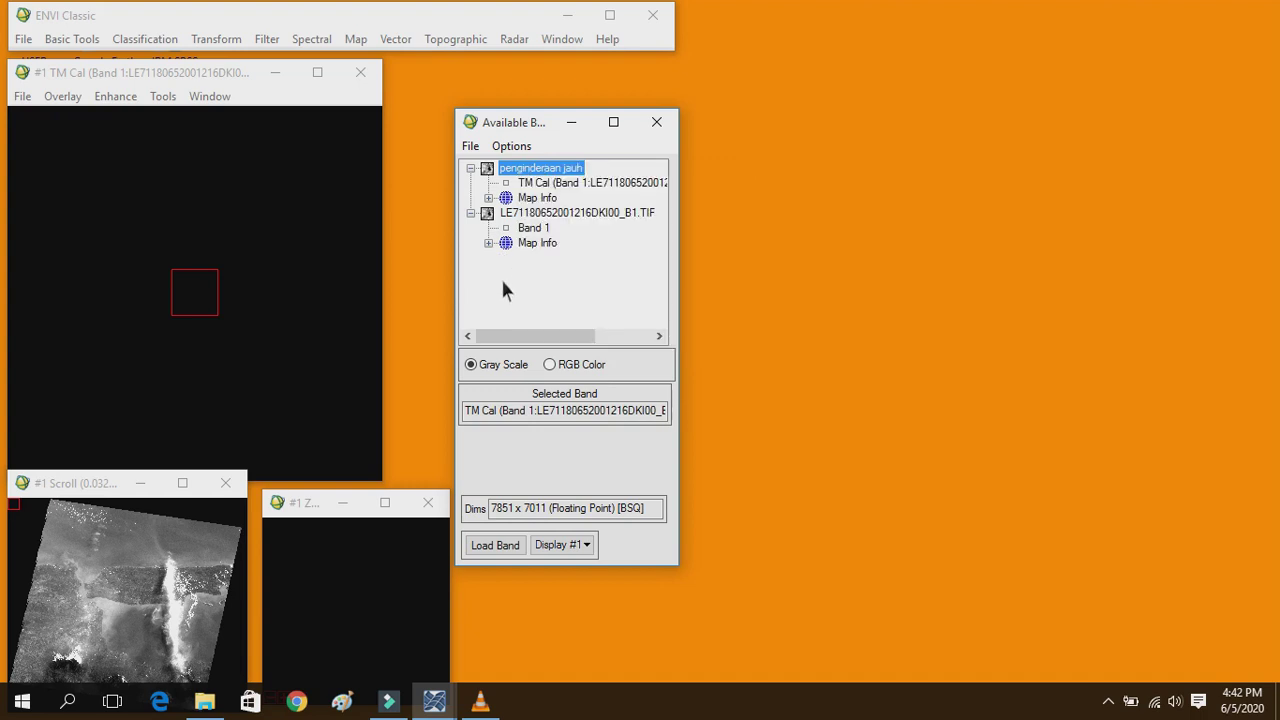
left_click(537, 200)
right_click(533, 213)
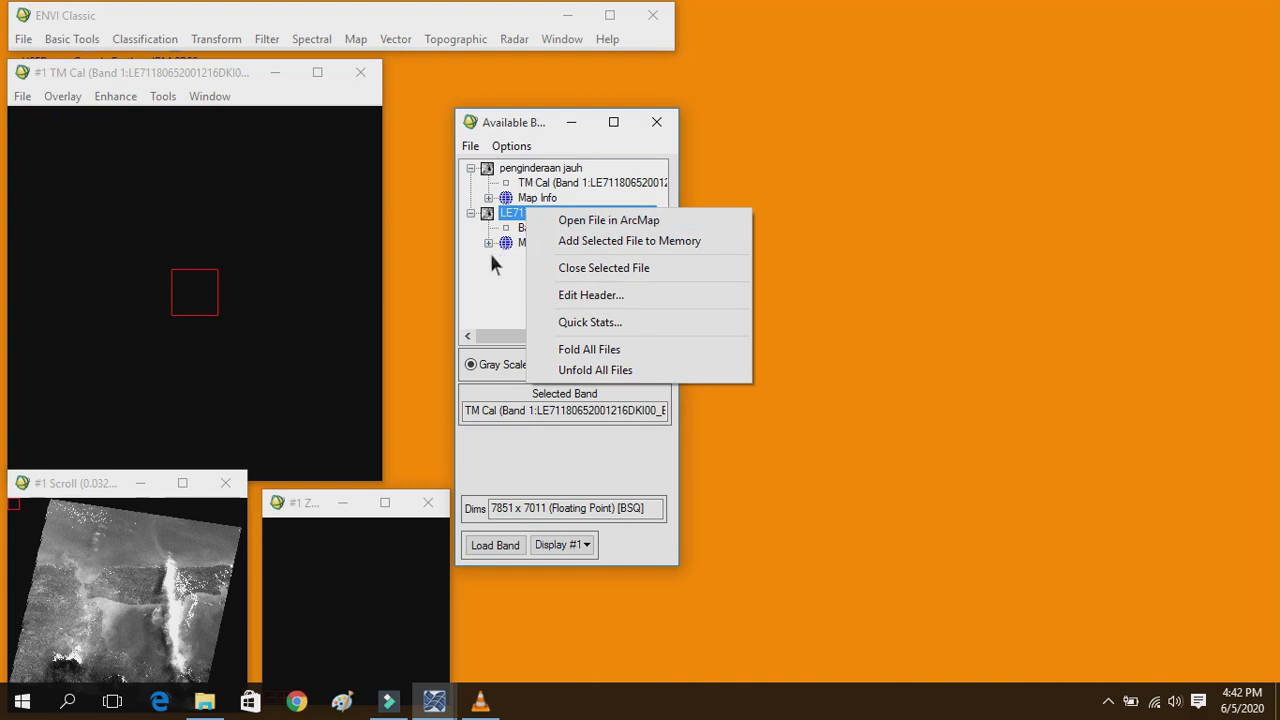
left_click(514, 176)
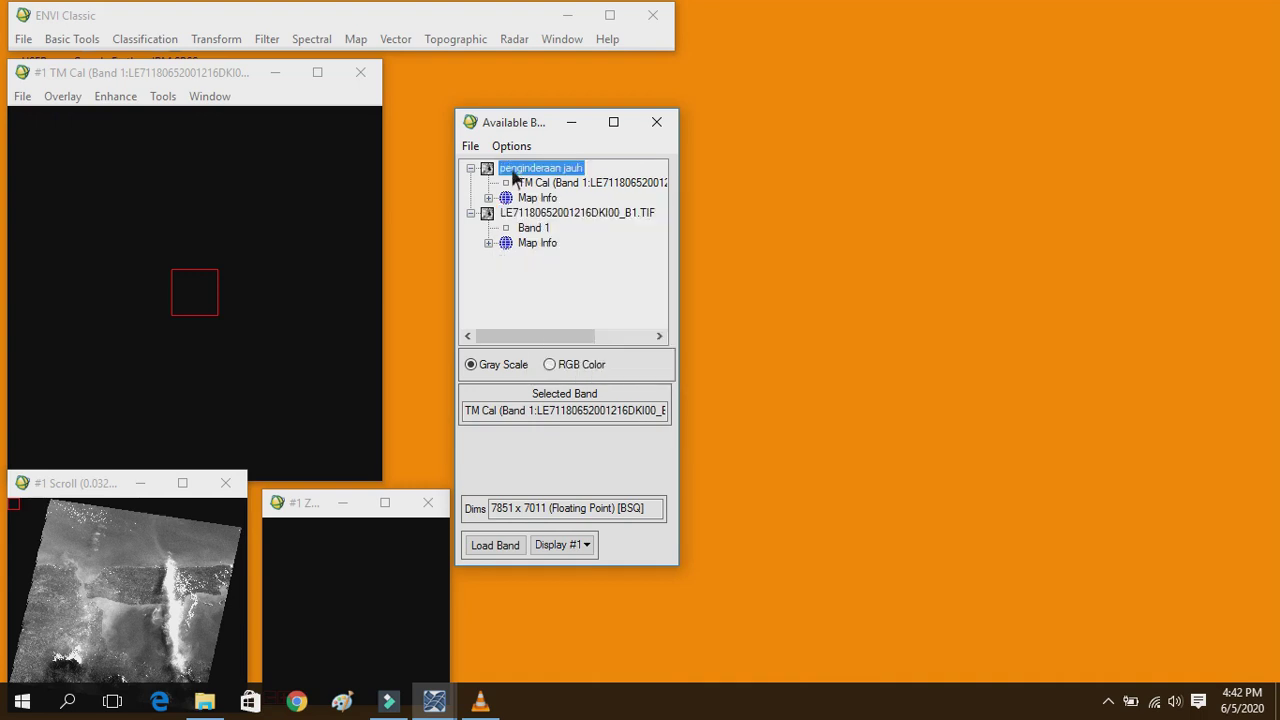
right_click(514, 176)
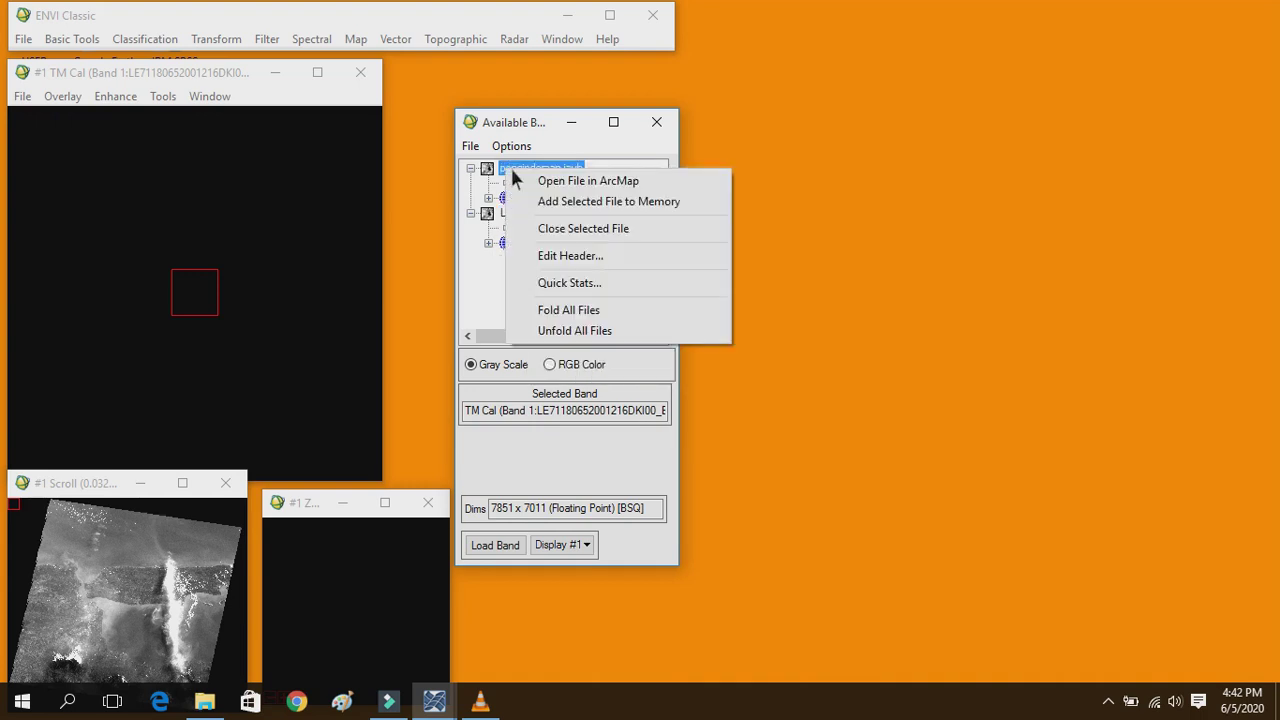
left_click(586, 284)
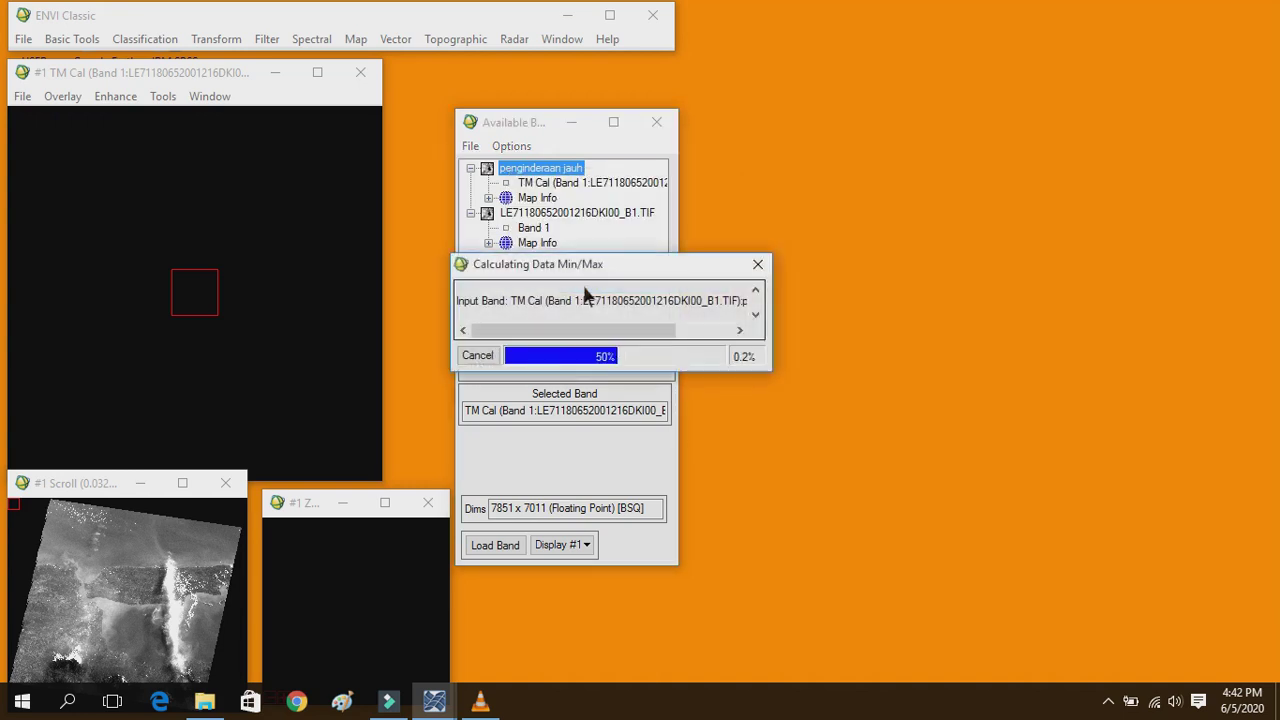